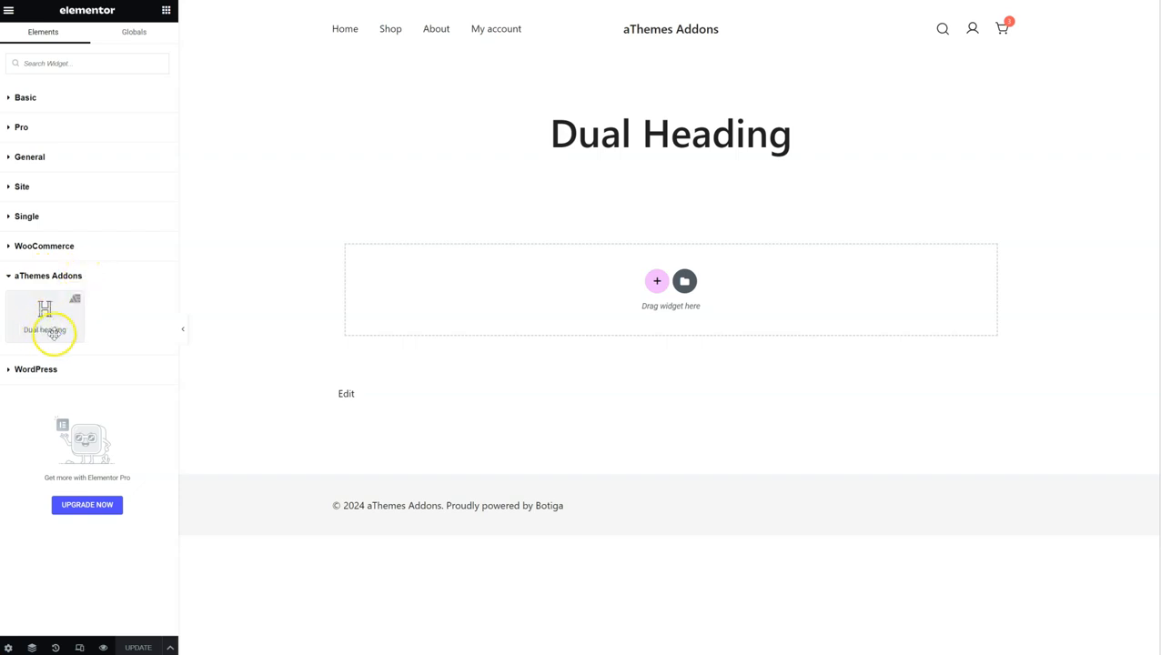
Step: Add a Dual heading widget to the empty container of the page
drag(51, 325, 464, 290)
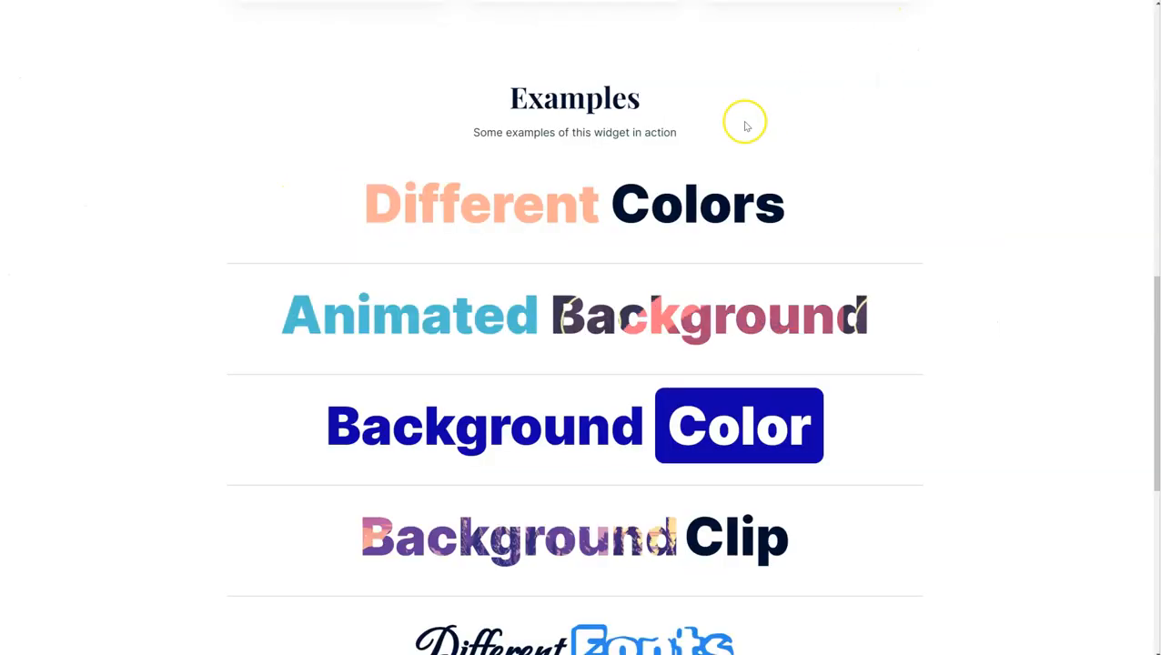
Step: Examine the Dual heading widget's example page for its color, background, clip, font, shadow, gradient and border variations
scroll(559, 123, down, 1)
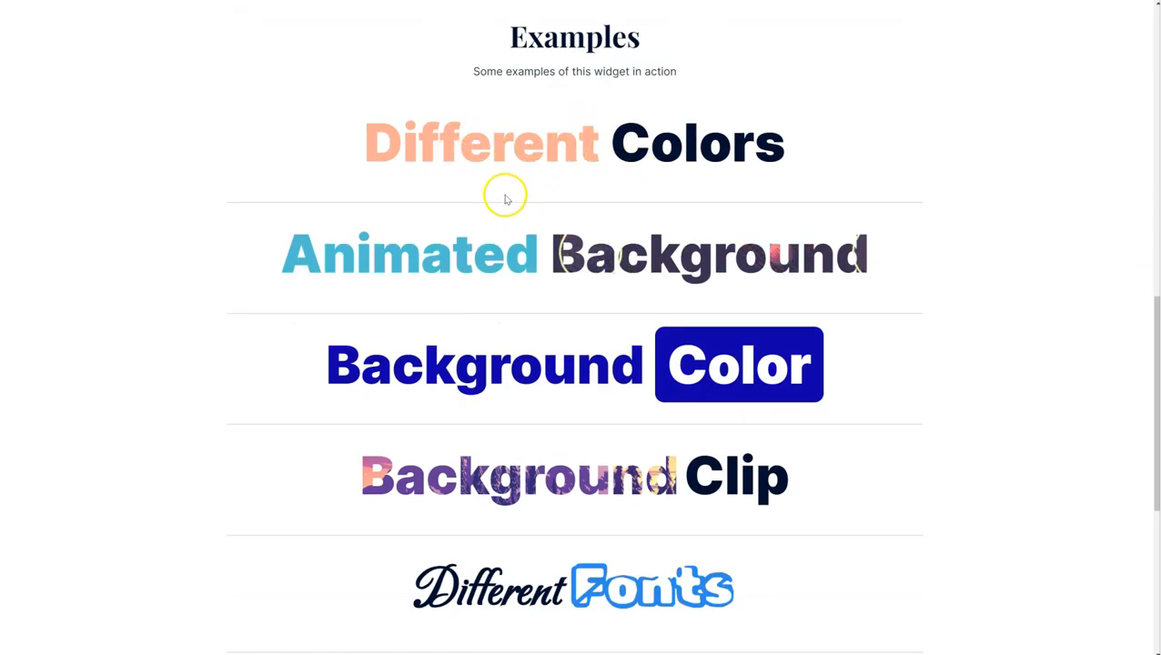
scroll(623, 207, down, 1)
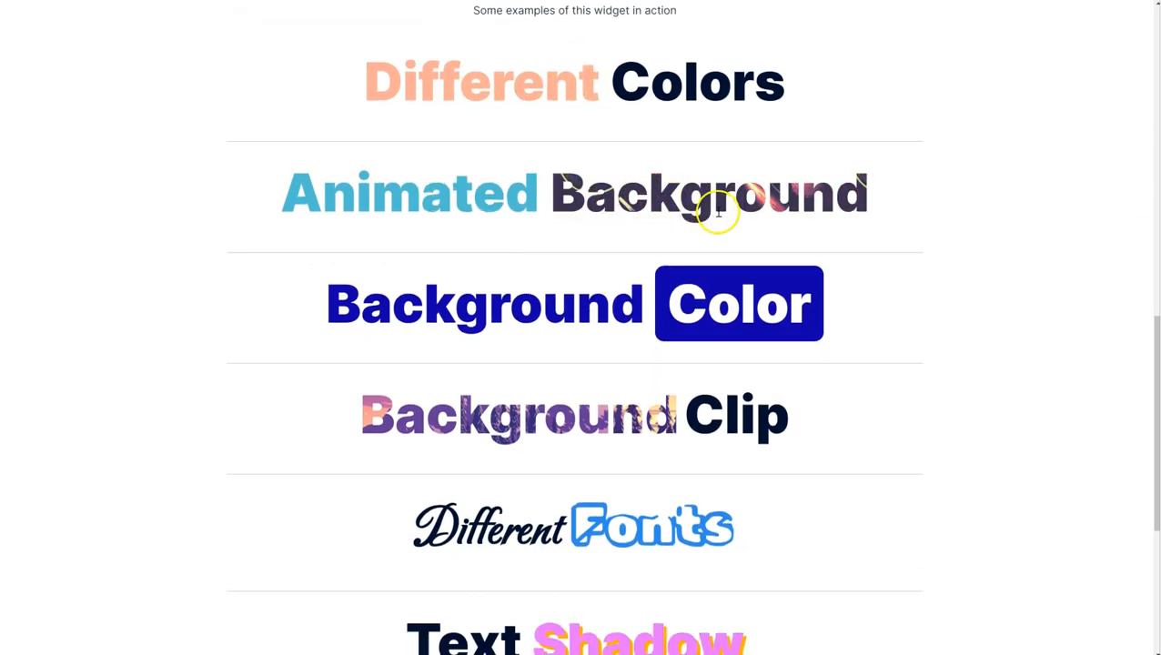
scroll(531, 280, down, 1)
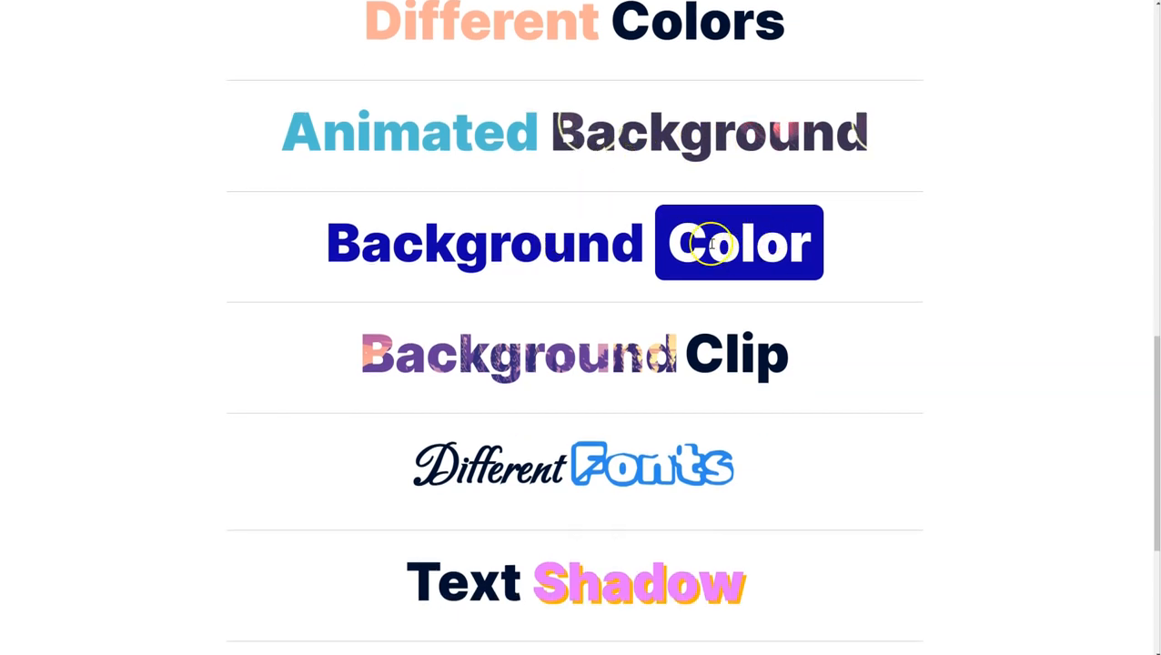
scroll(738, 238, down, 1)
scroll(741, 232, down, 3)
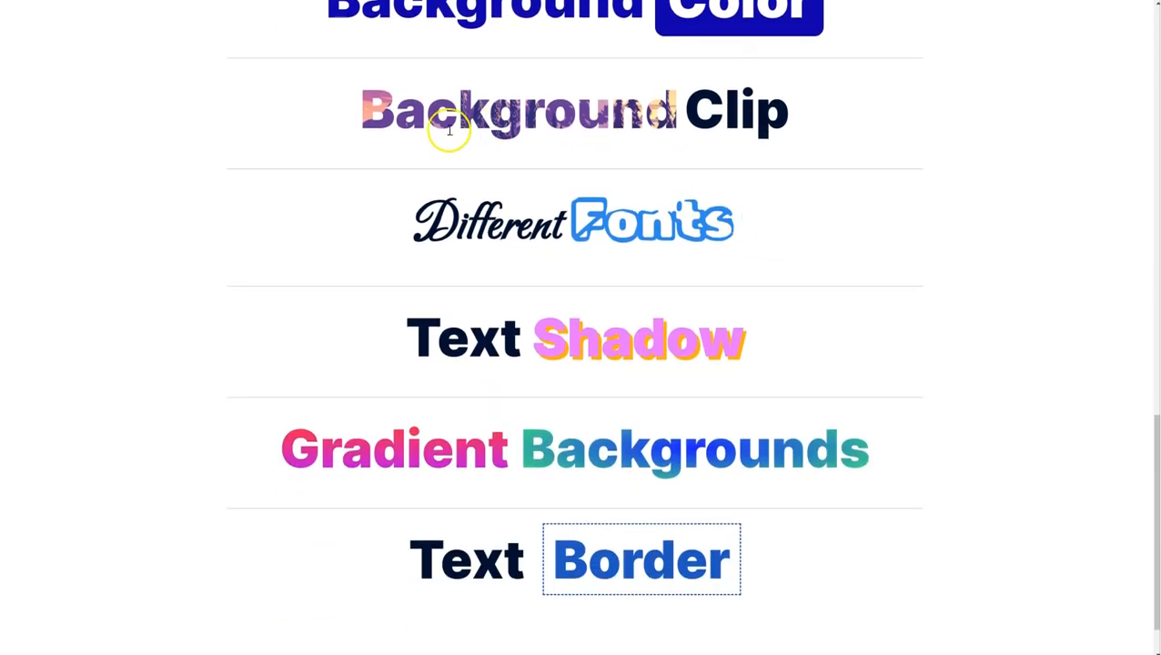
drag(349, 117, 680, 116)
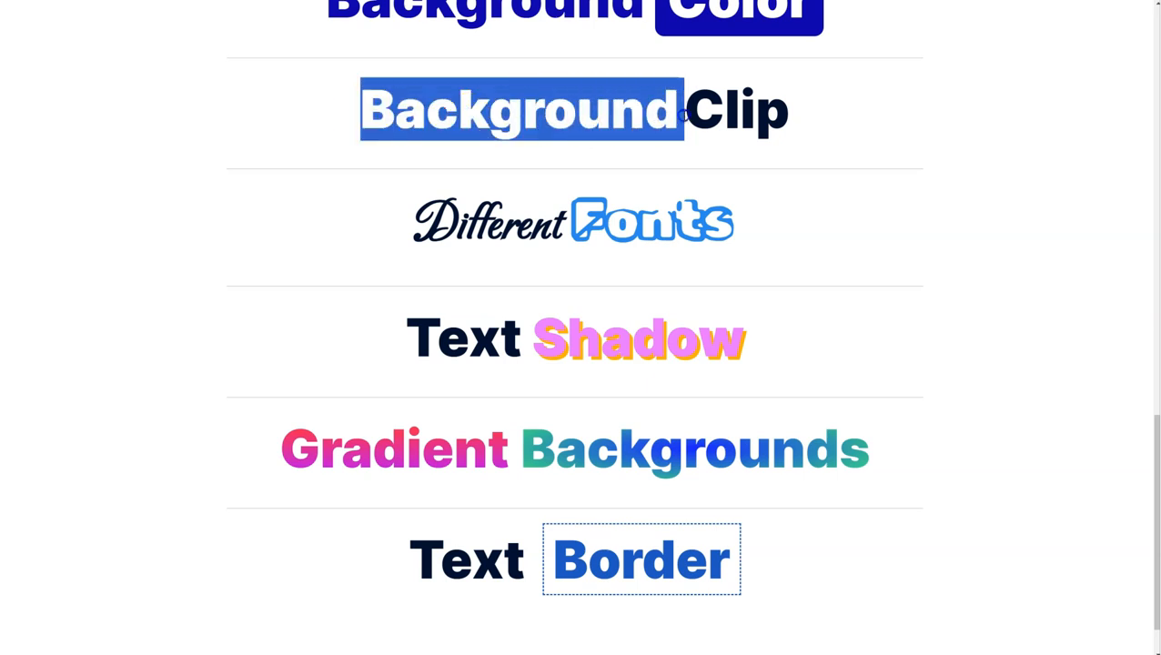
scroll(636, 293, down, 1)
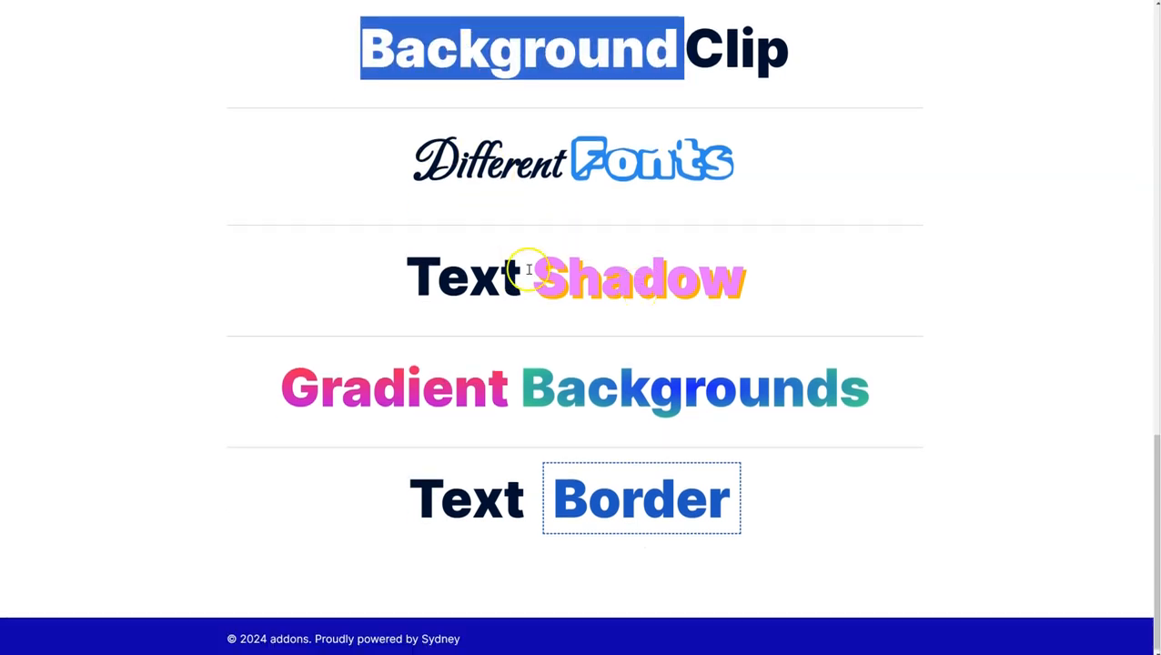
scroll(676, 302, up, 5)
click(534, 300)
scroll(555, 338, up, 3)
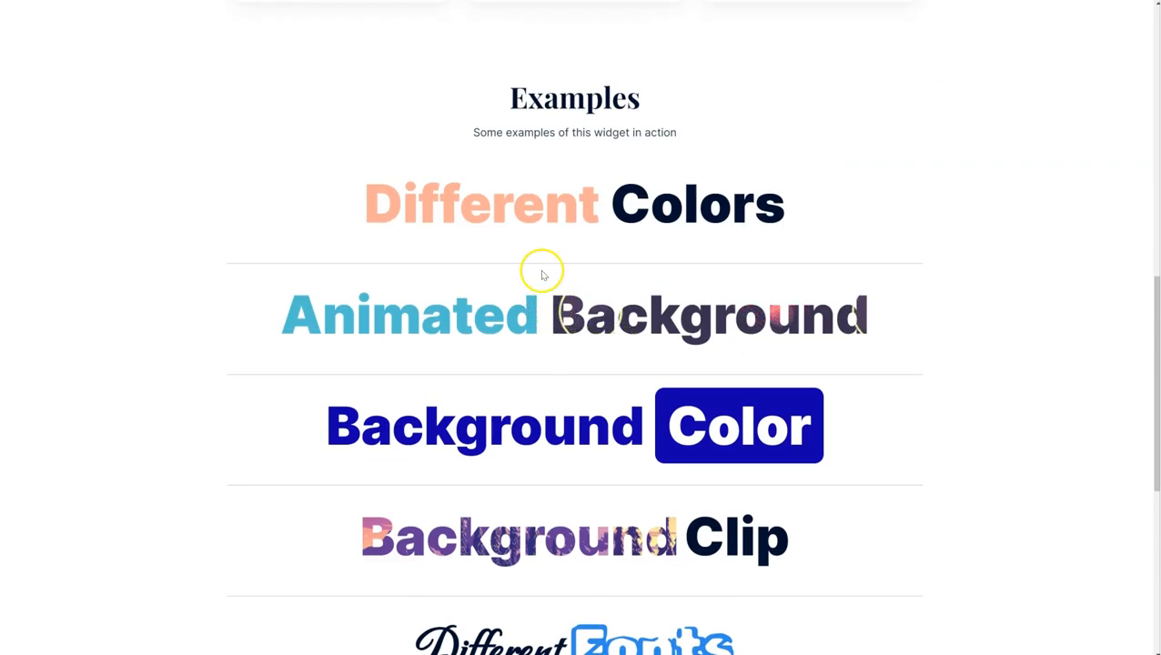
scroll(542, 275, down, 8)
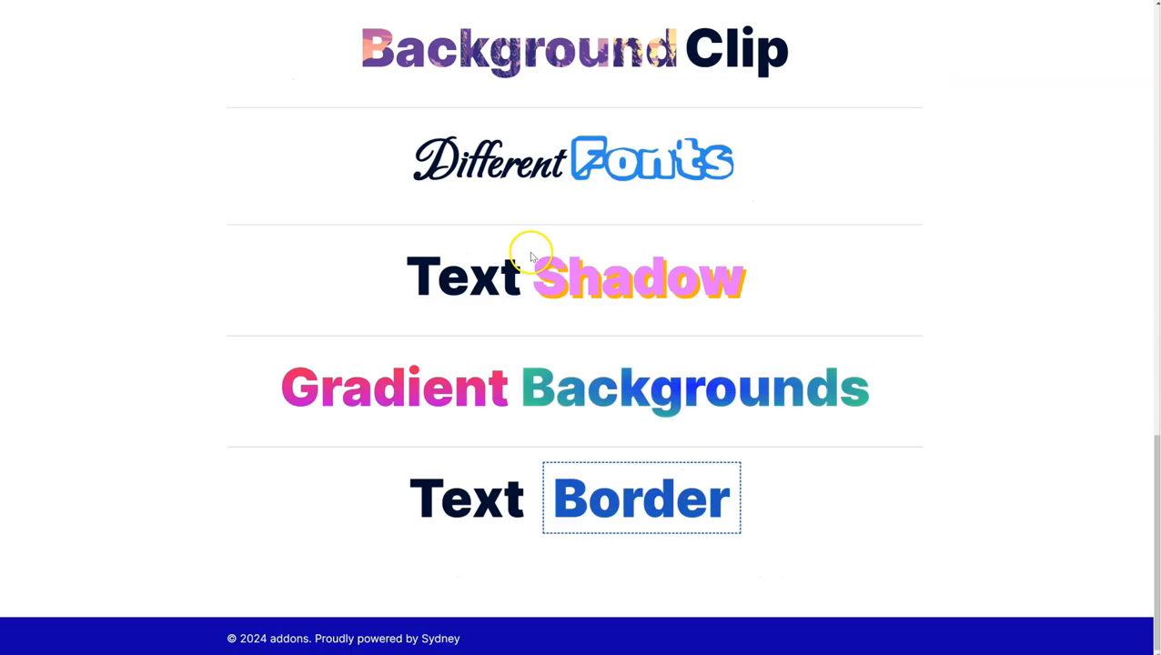
scroll(521, 271, up, 7)
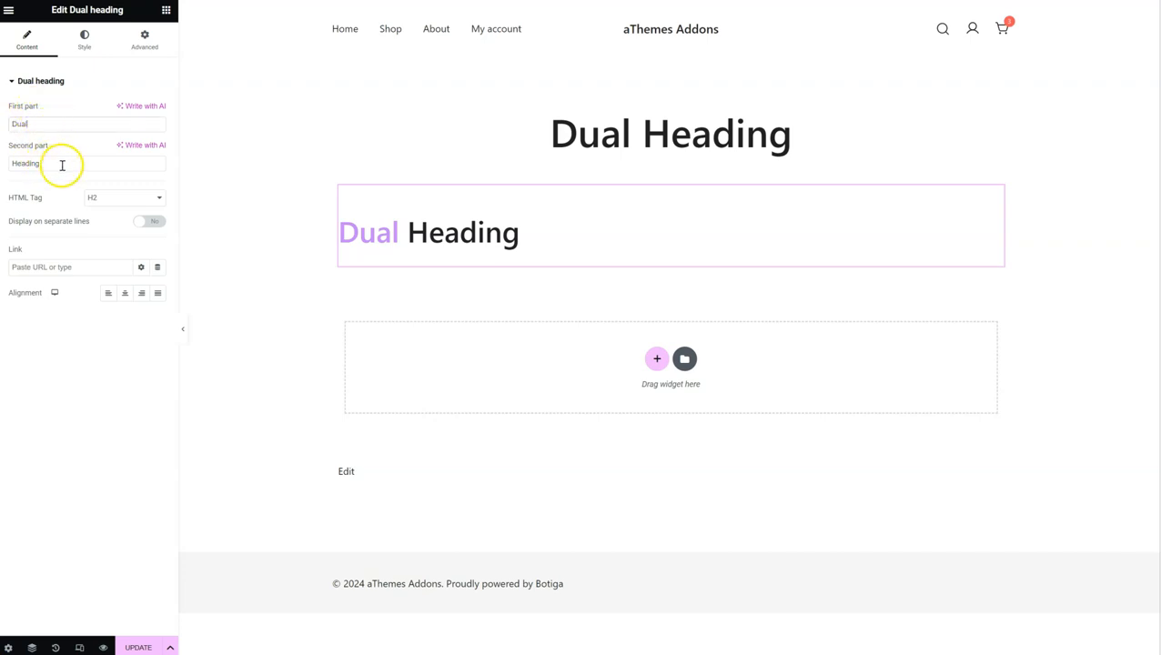
Step: Look through the HTML tag options and try displaying the two heading parts on separate lines
click(116, 197)
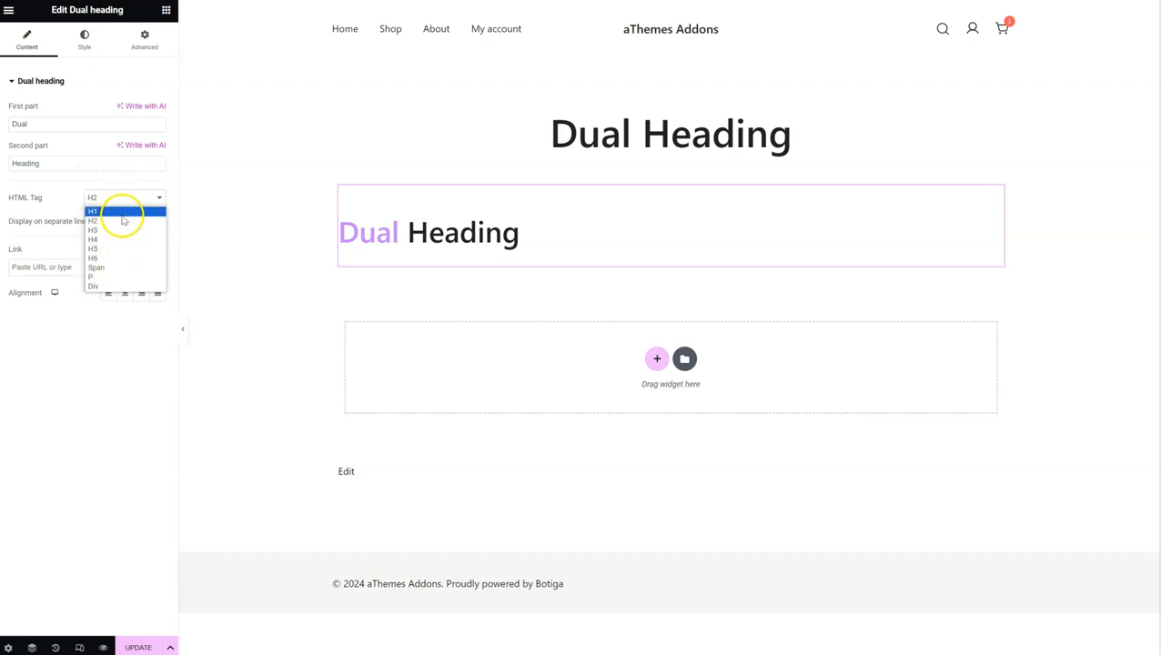
click(67, 211)
click(148, 221)
click(144, 223)
click(146, 224)
click(147, 225)
click(147, 226)
click(147, 227)
click(147, 229)
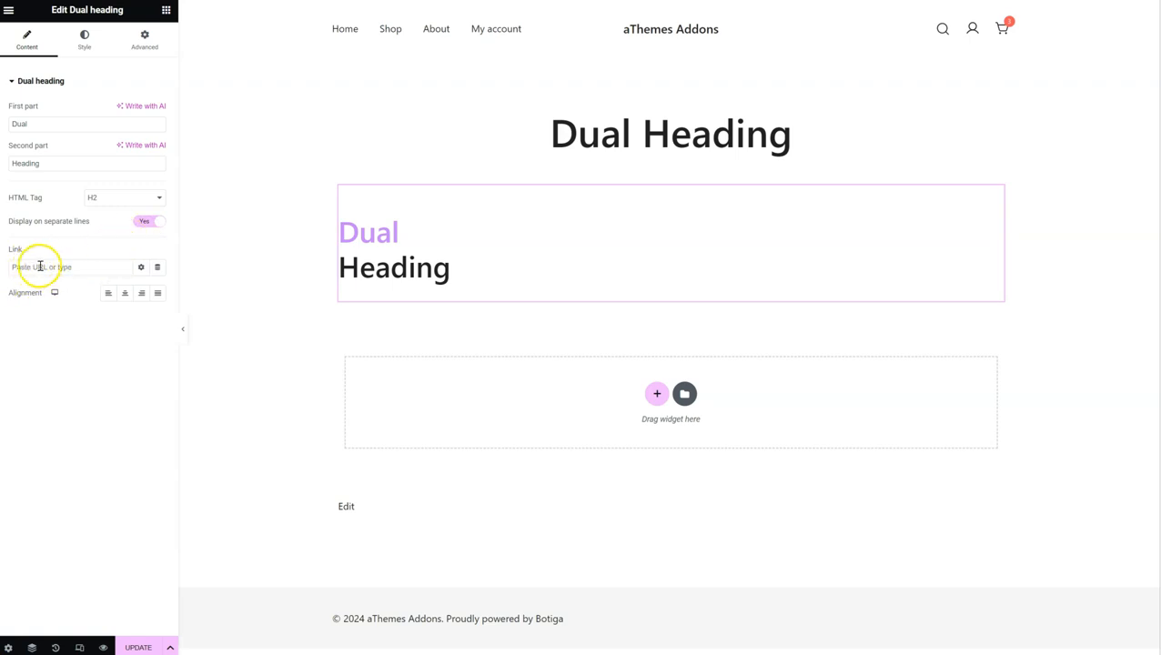
Step: Try center and right alignment, settle on left alignment, and put both heading parts back on one line
click(125, 293)
click(141, 293)
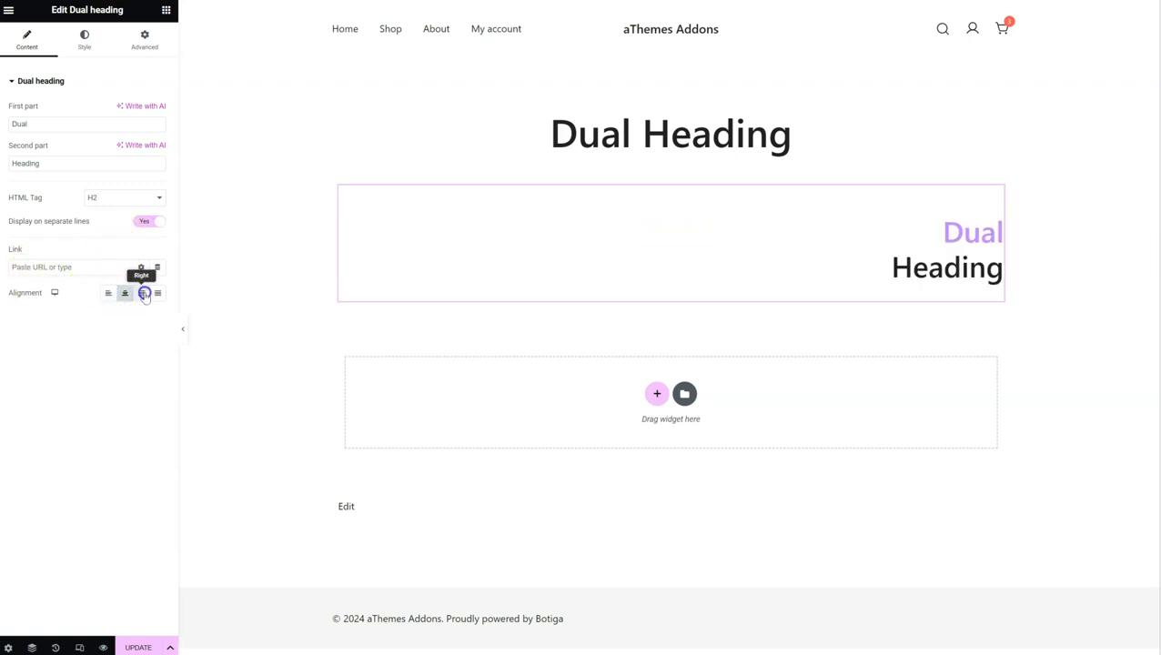
click(108, 293)
click(145, 224)
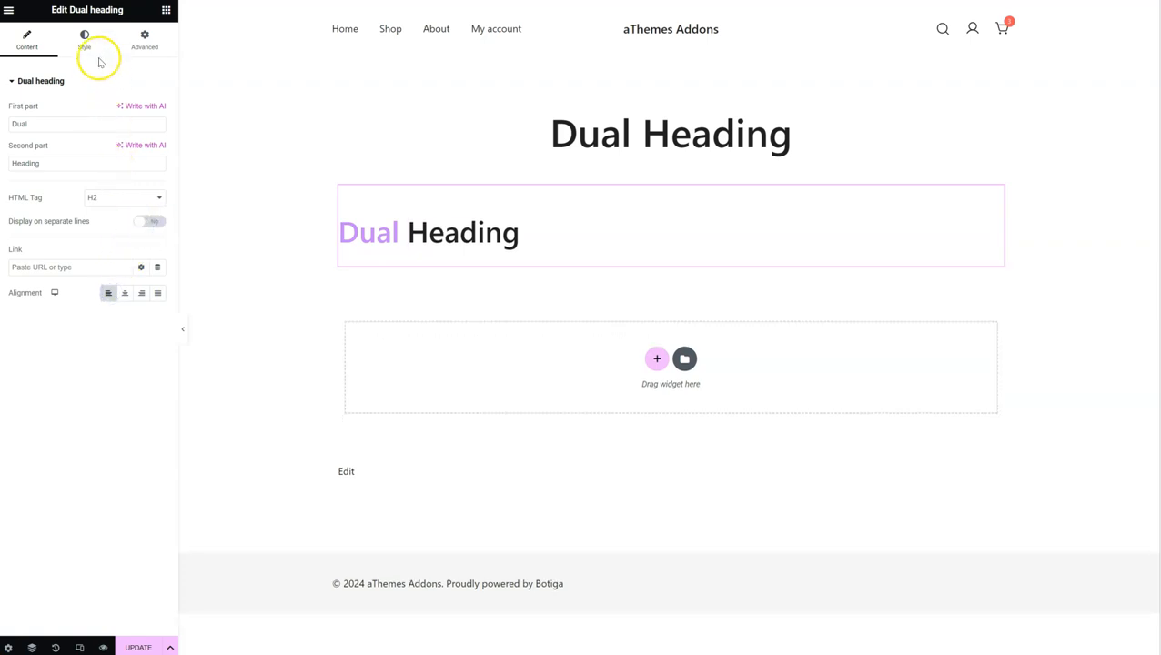
Step: Look over the style settings of both heading parts and set the first part's text color to a medium blue
click(86, 41)
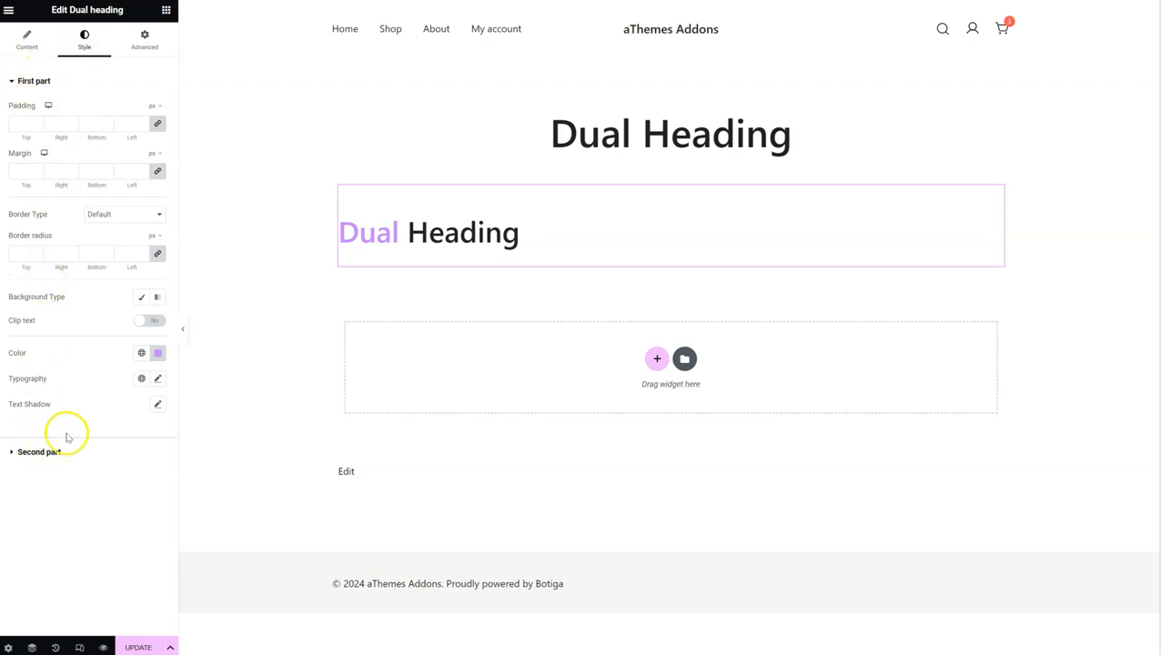
click(35, 81)
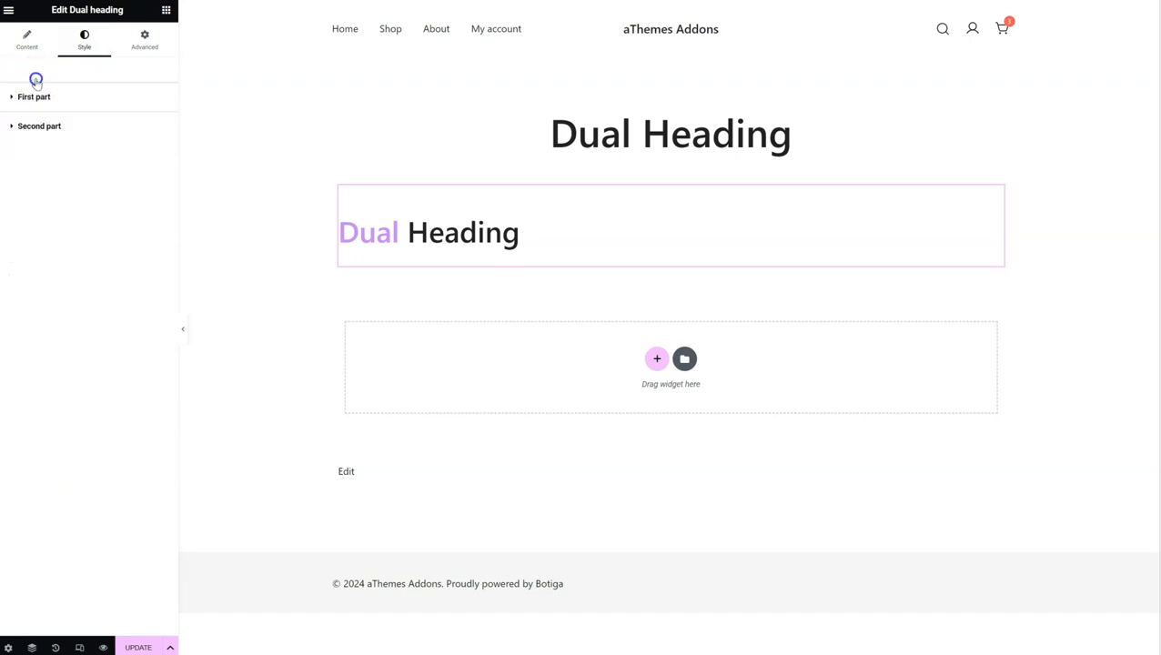
click(40, 127)
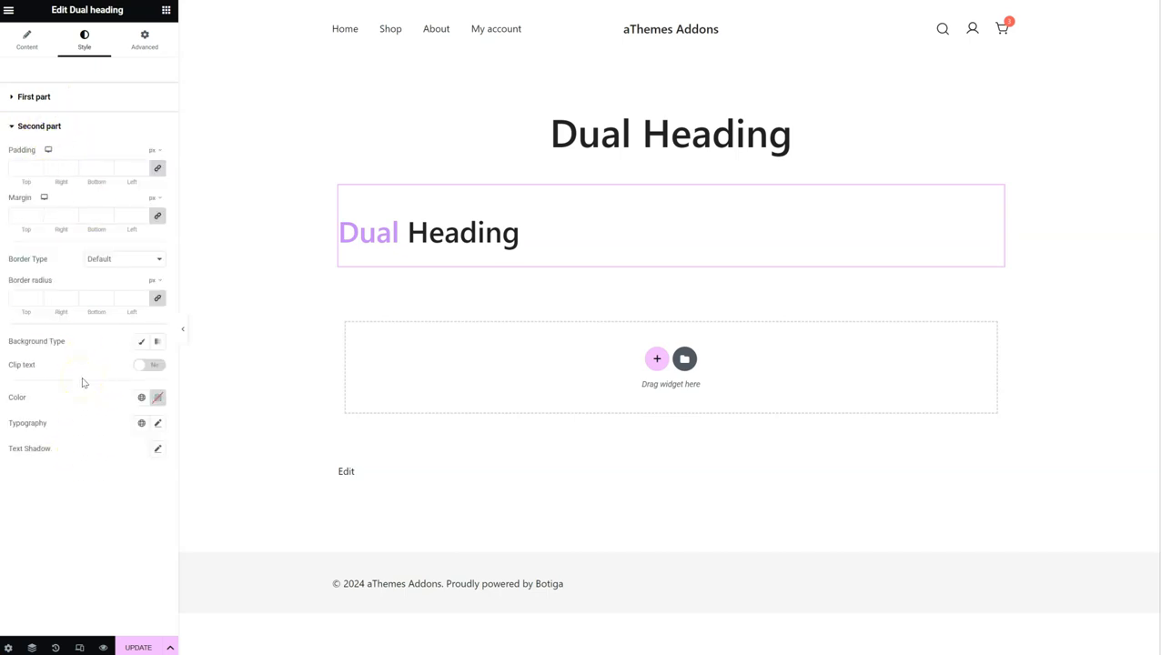
click(96, 98)
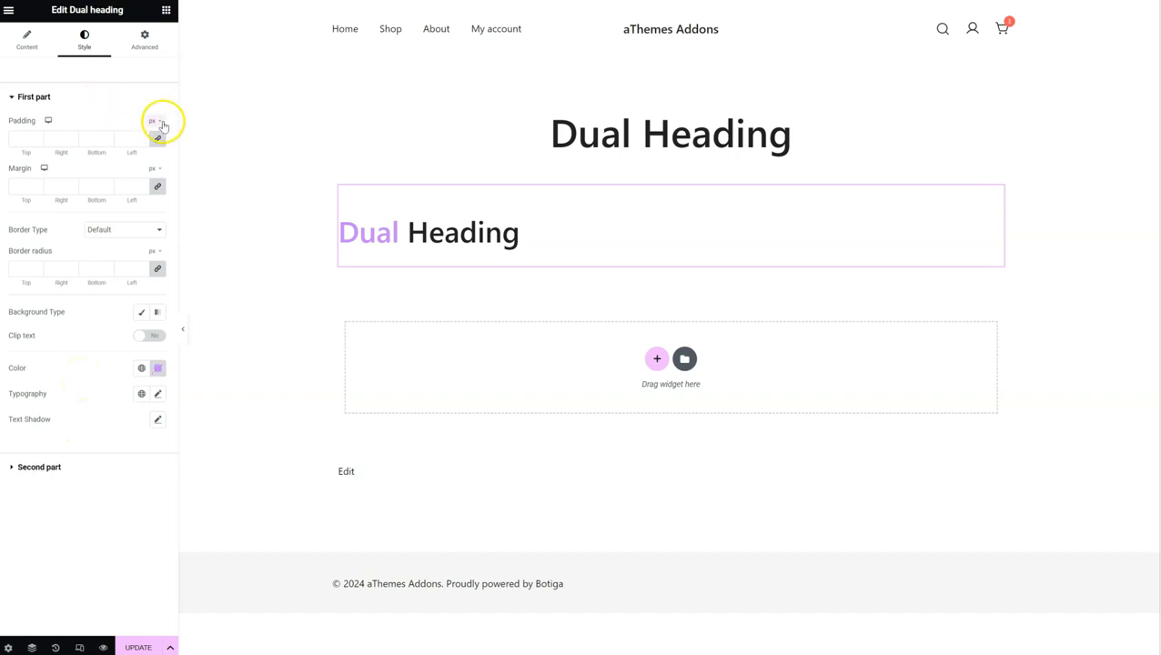
click(158, 367)
drag(192, 456, 117, 441)
click(172, 518)
click(168, 433)
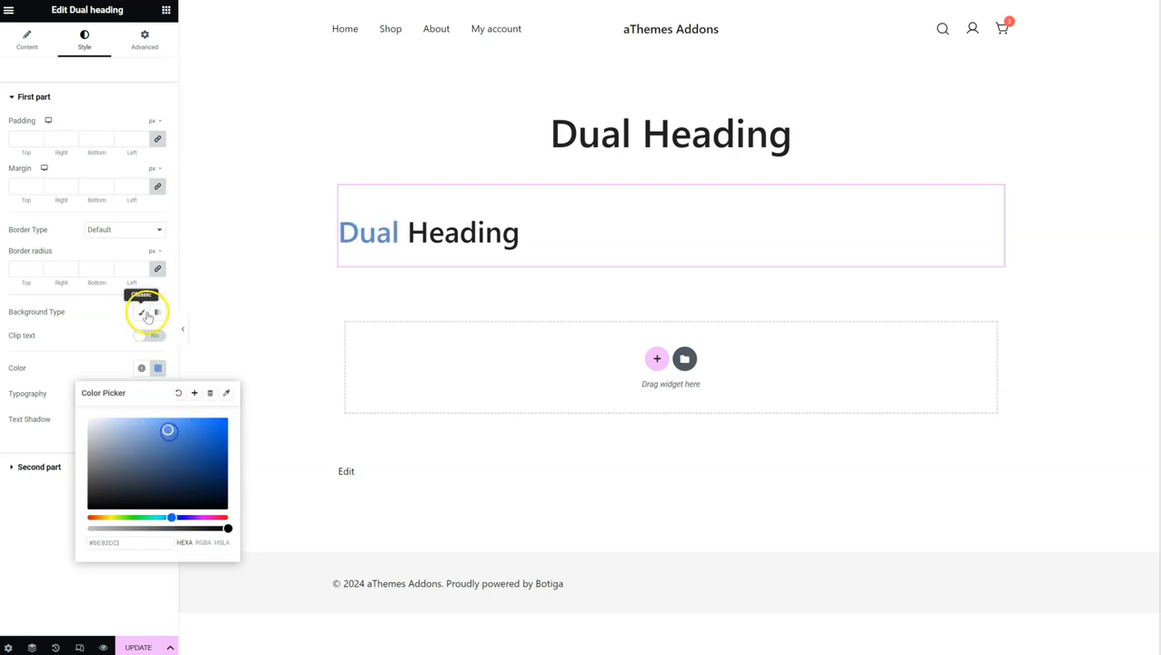
Step: Give the first heading part a solid border and 14 px padding on all sides
click(102, 230)
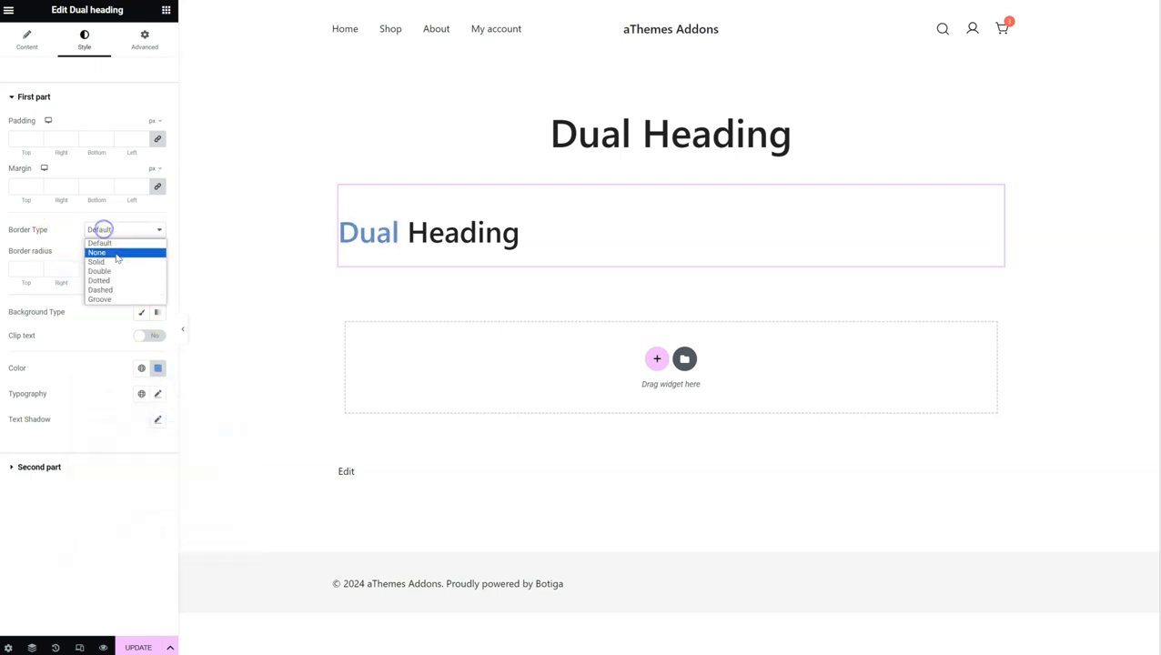
click(116, 263)
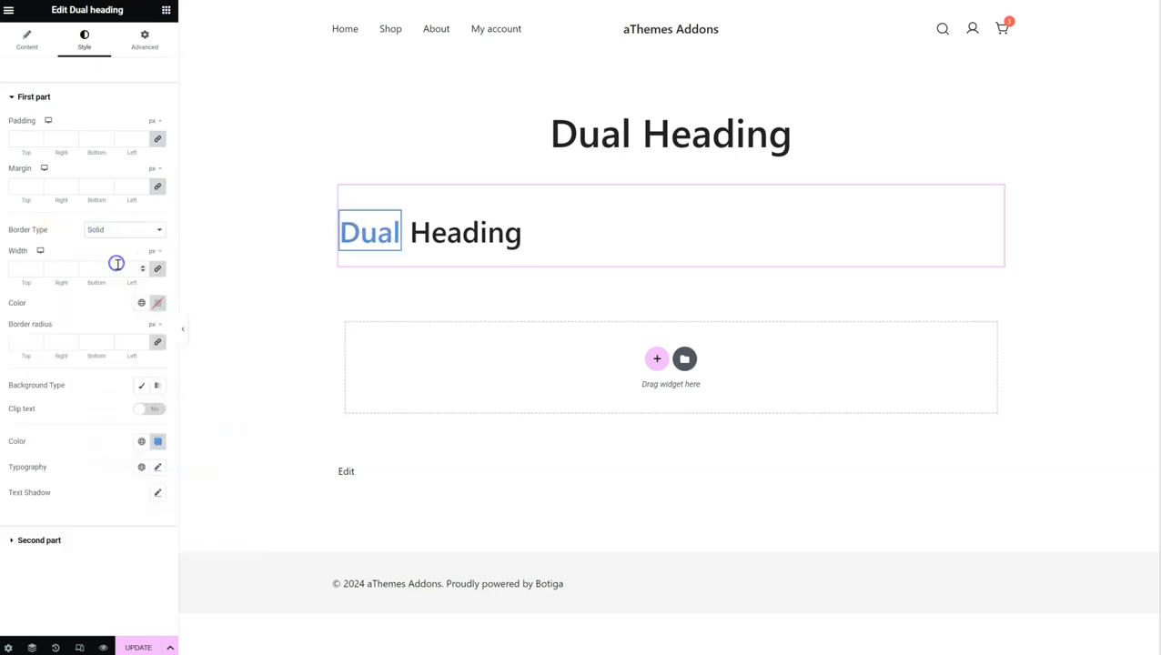
click(36, 136)
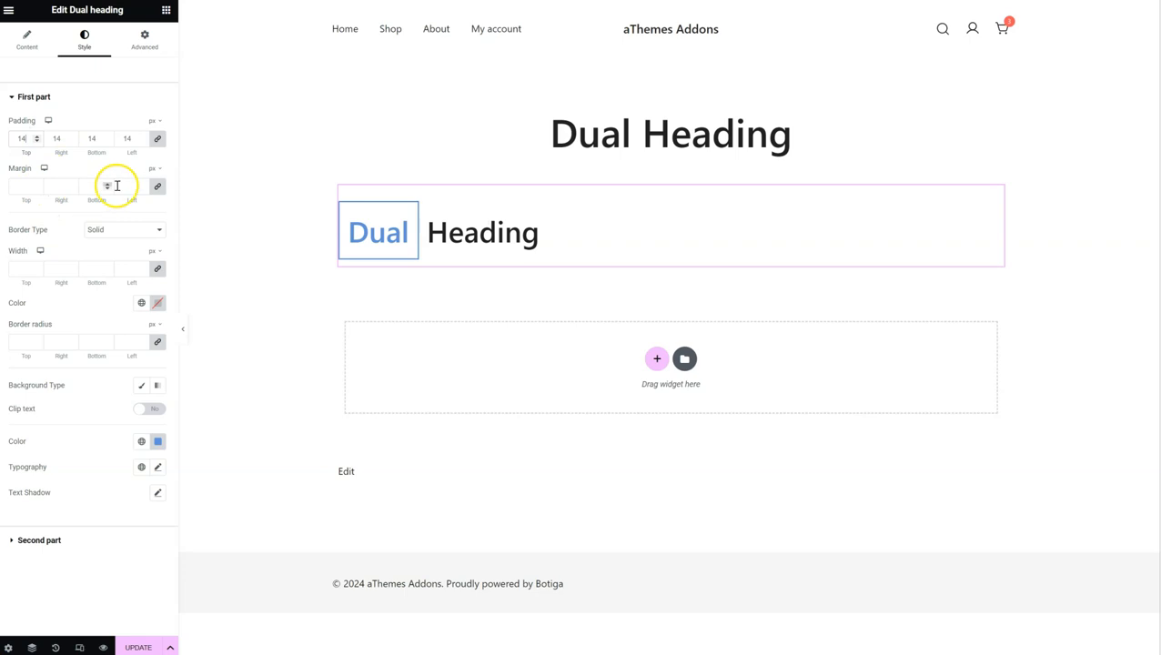
Step: Unlink the first part's margin values and set its right margin to 20 px
click(157, 185)
click(51, 186)
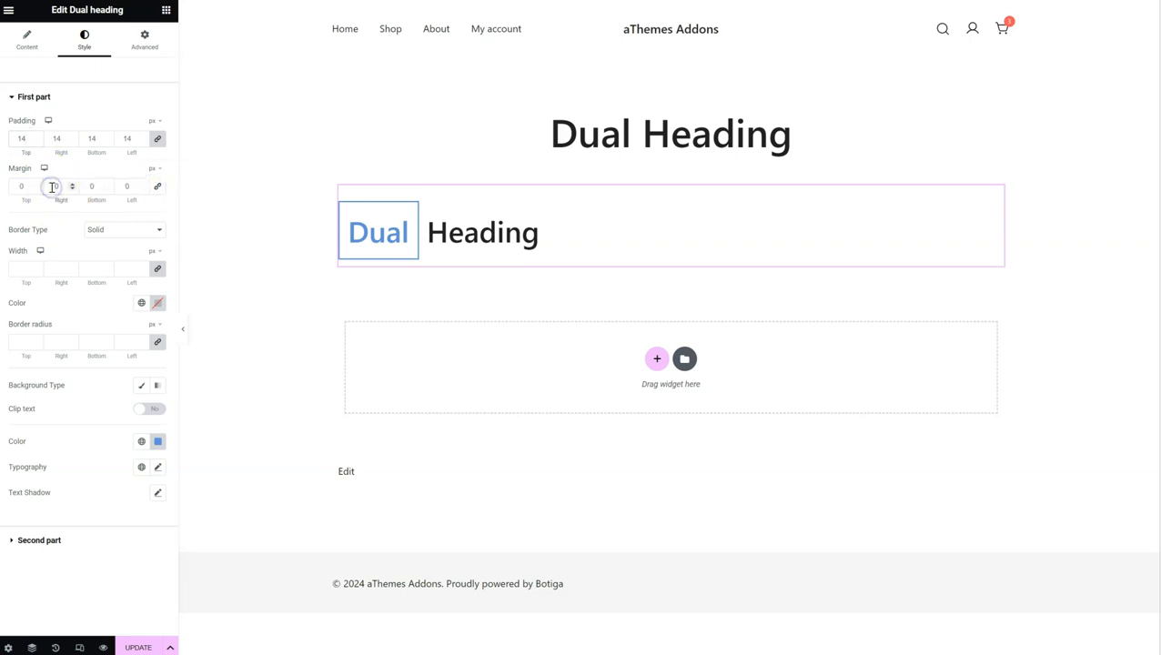
text(20)
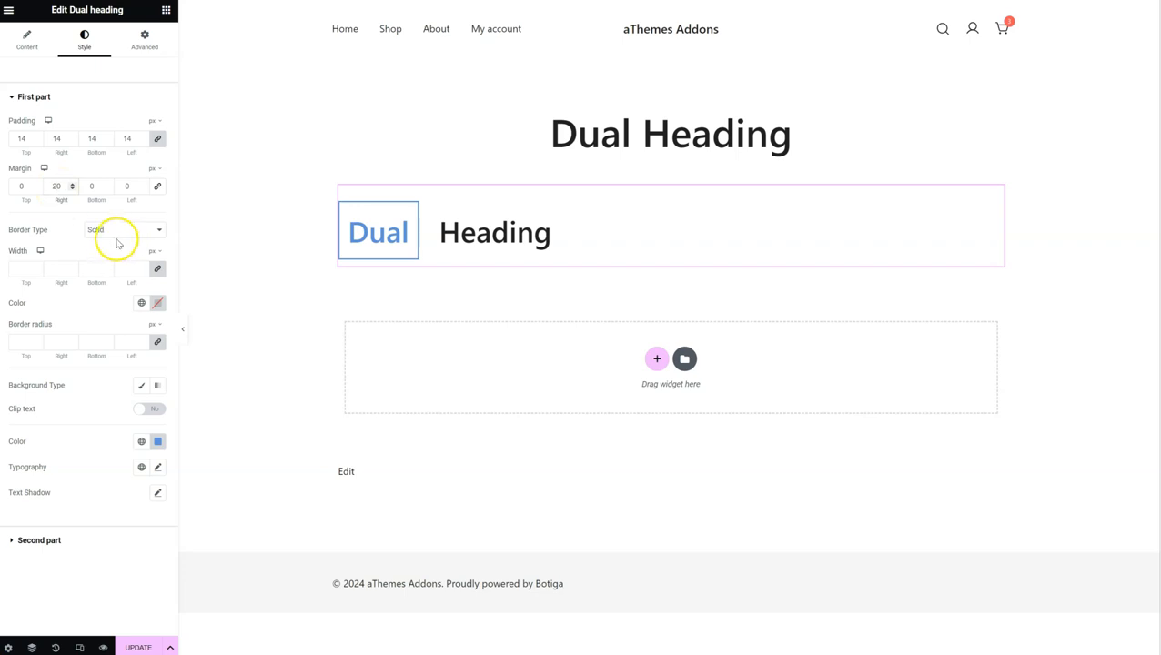
Step: Set the first part's border color to red #CF2D2D and its border radius to 15 px on all corners
click(159, 303)
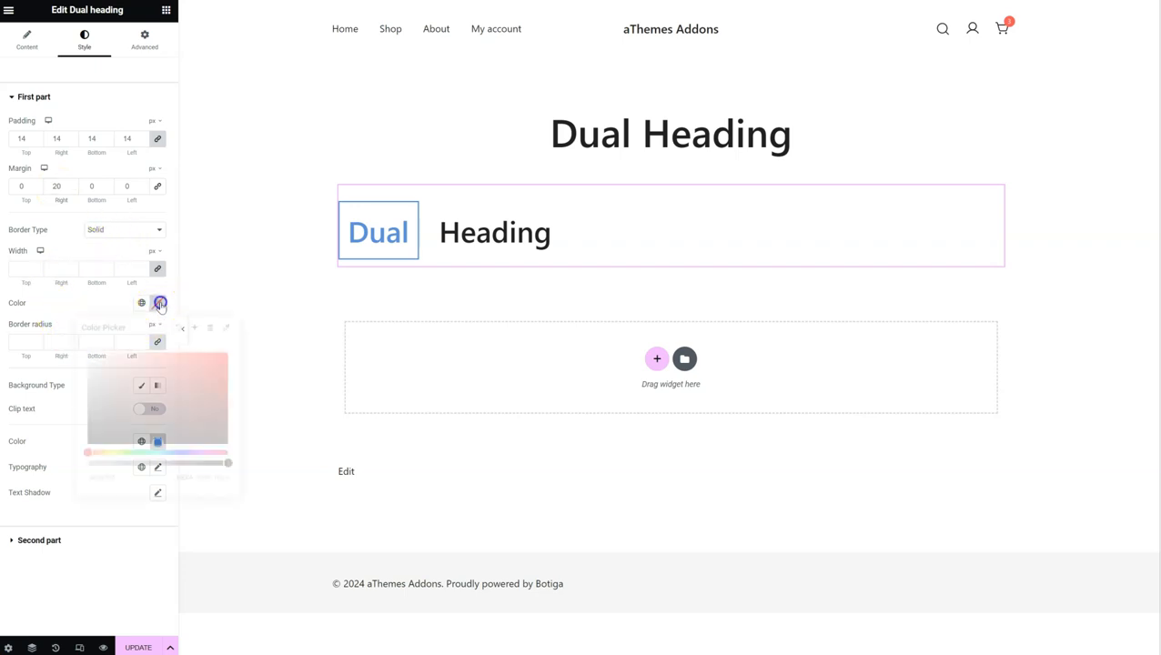
click(182, 365)
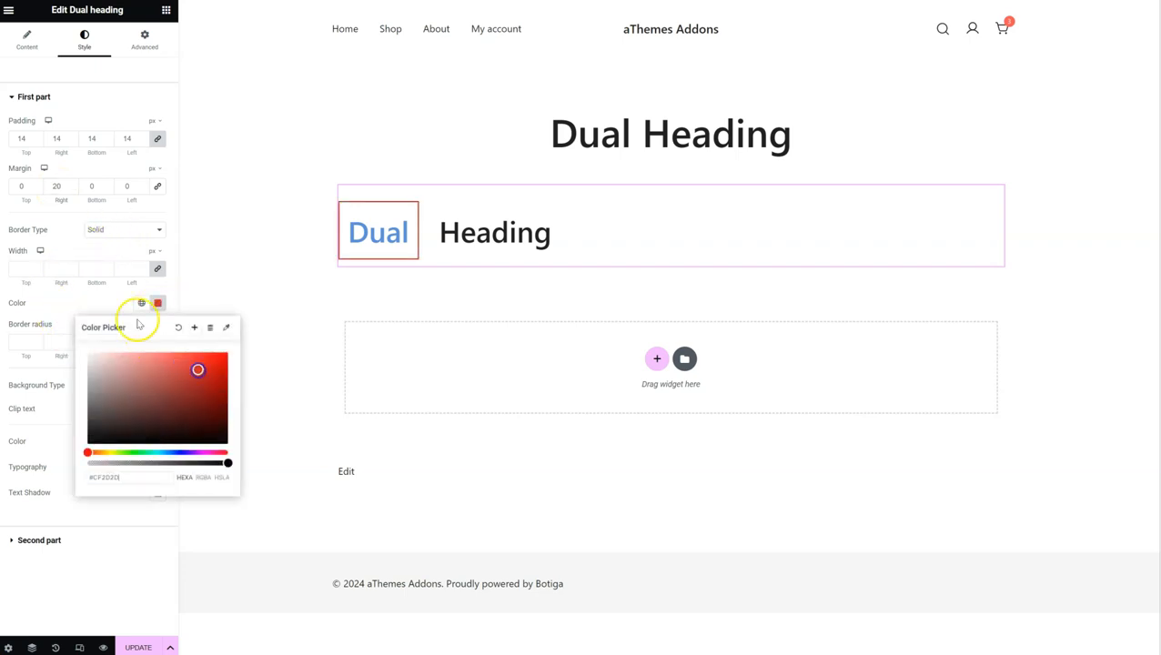
click(91, 306)
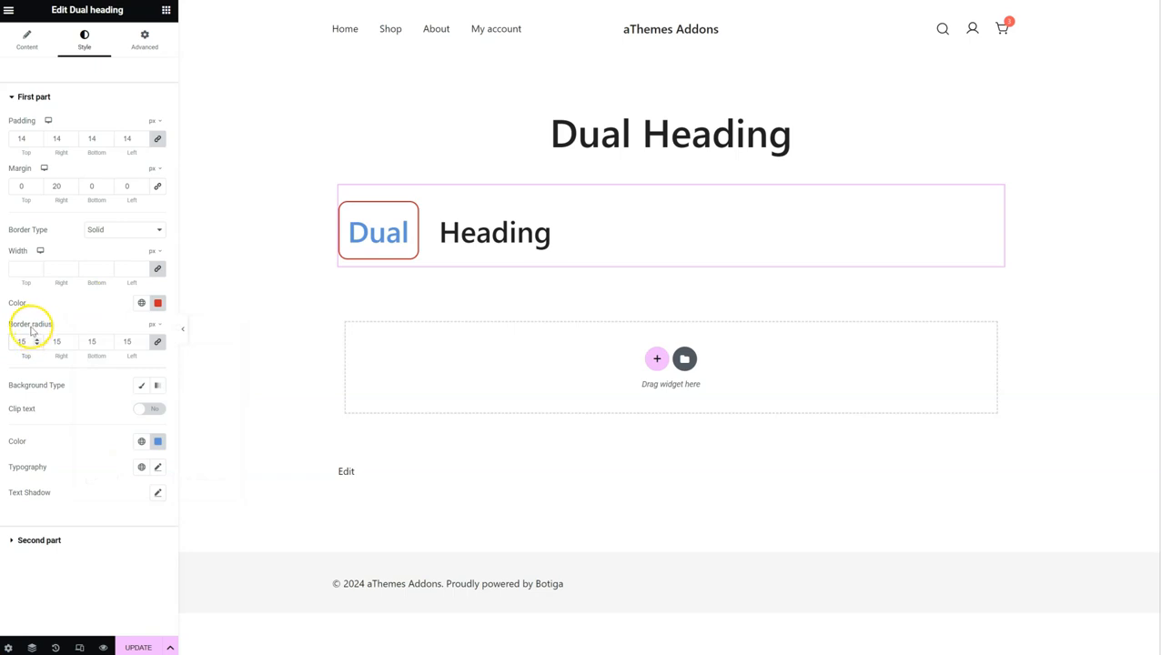
Step: Give the first part a classic background using the mountain image pexels-eberhard-grossgasteiger-1287145-1.jpg from the media library
click(141, 384)
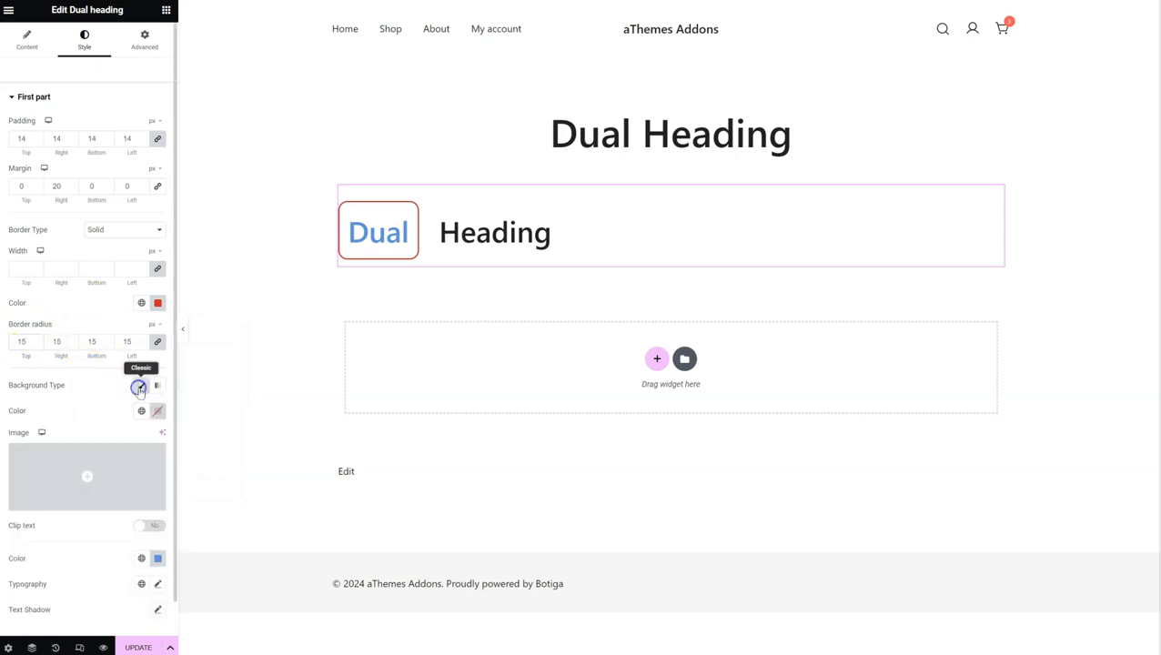
scroll(100, 428, down, 1)
click(93, 420)
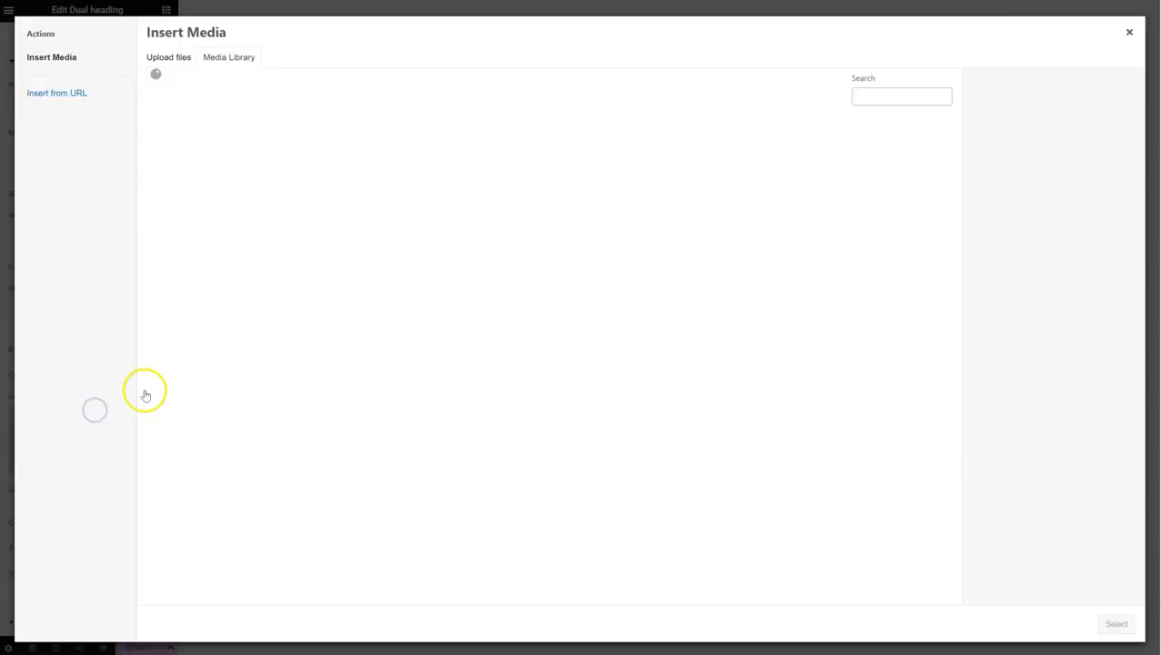
click(249, 252)
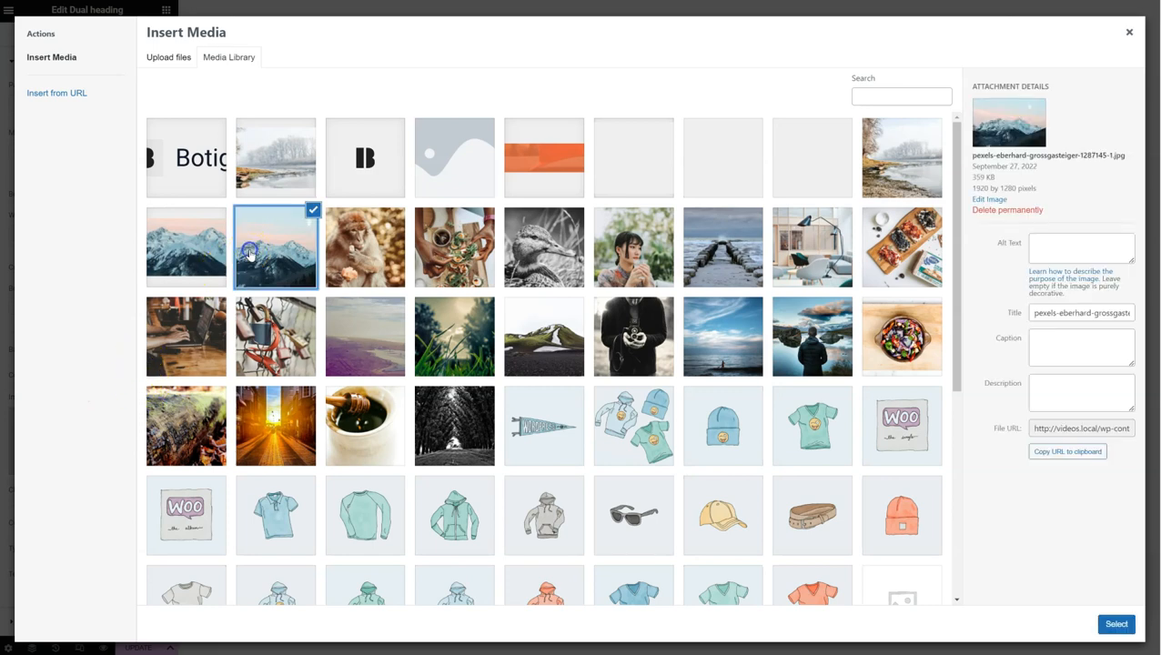
click(1117, 624)
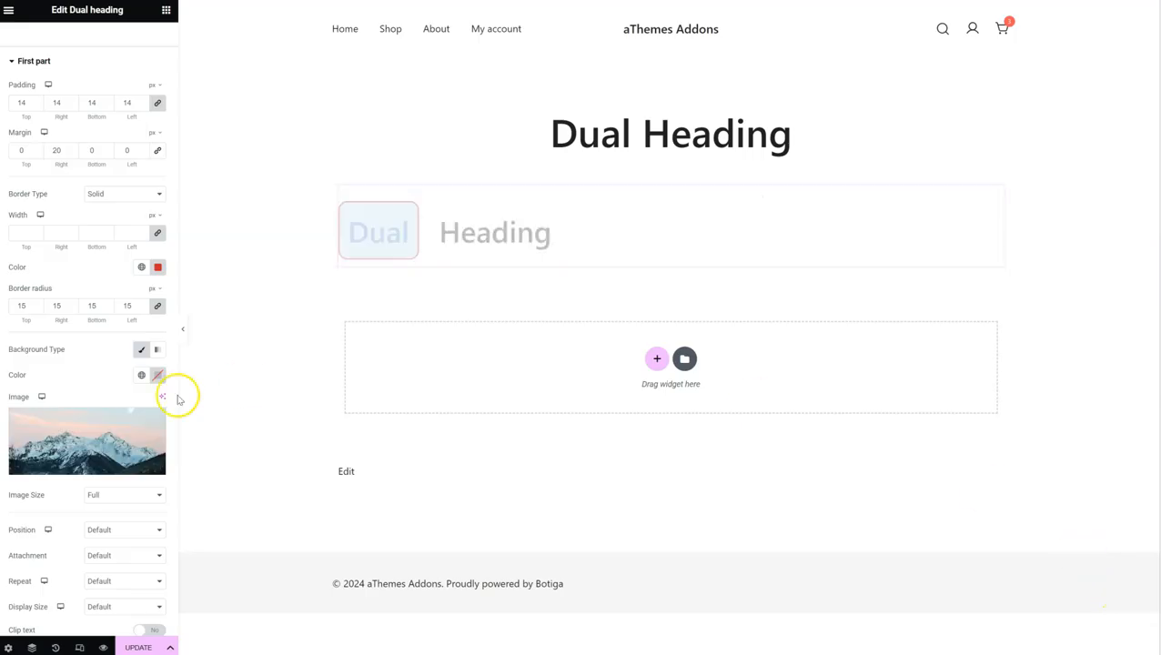
Step: Set the background image's position to Center Center, attachment to Scroll, repeat to No-repeat and display size to Cover
scroll(120, 455, down, 2)
click(106, 407)
click(115, 428)
click(120, 436)
click(118, 455)
click(116, 459)
click(123, 483)
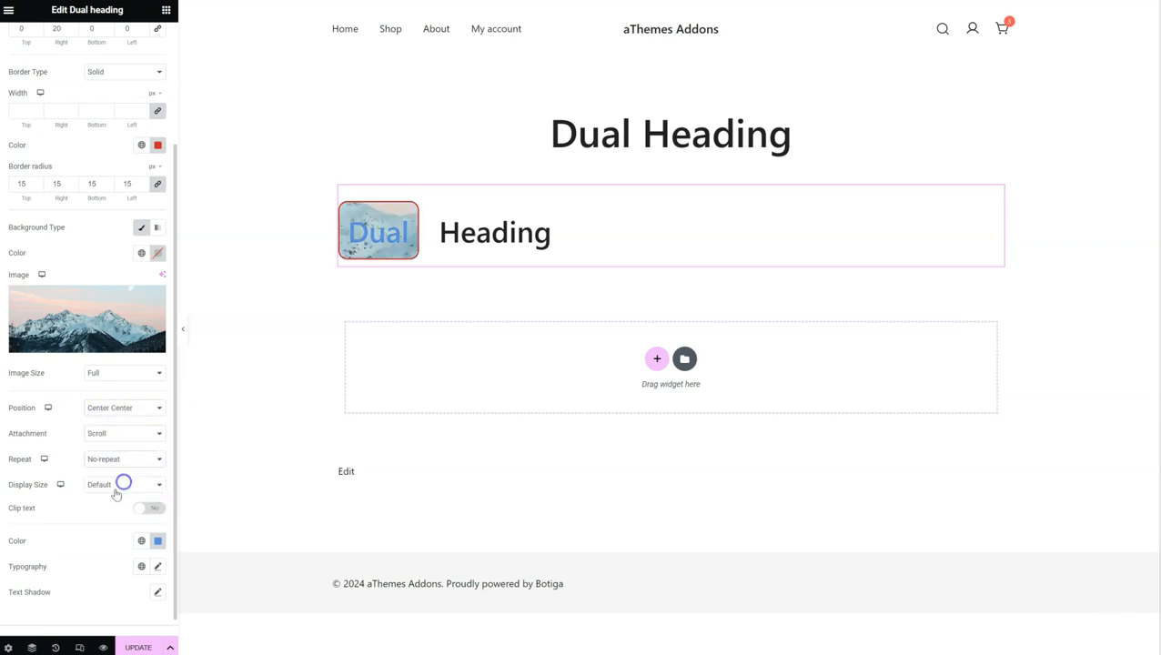
click(120, 485)
click(115, 519)
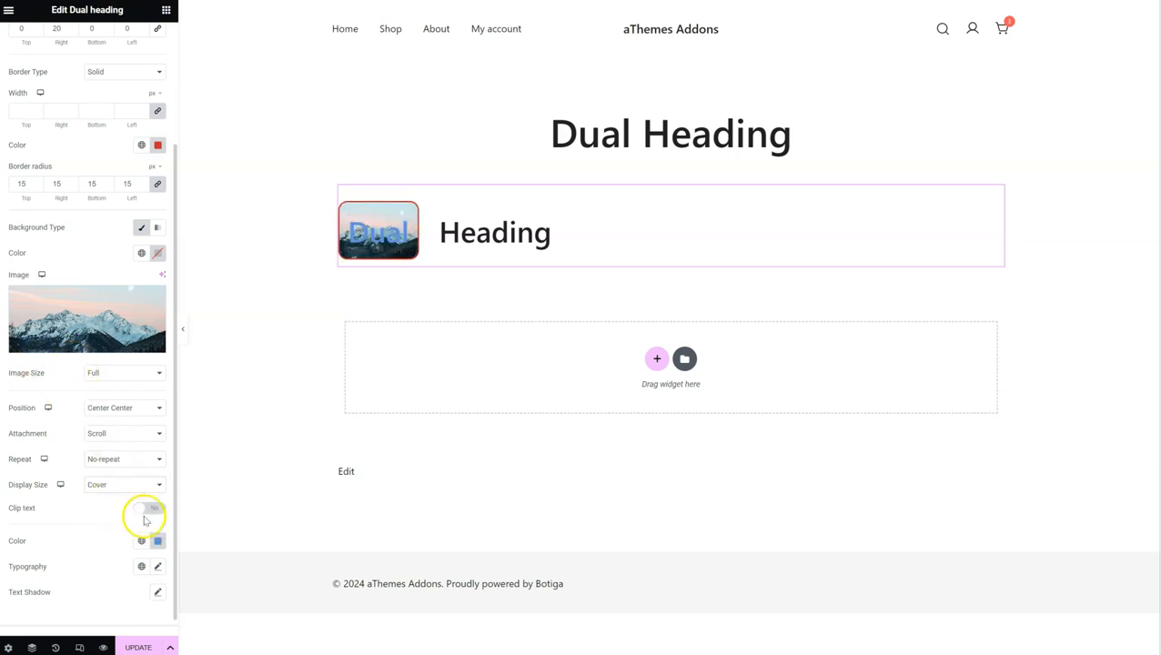
Step: Enable Clip text for the first part so the background image fills the letters
click(151, 509)
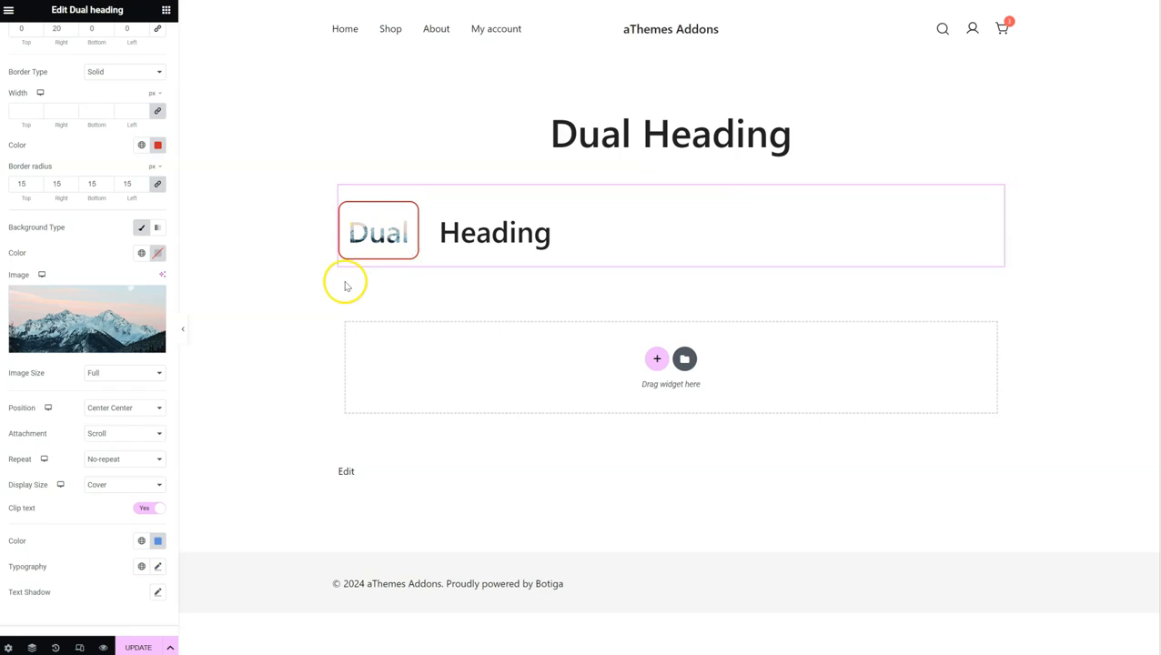
scroll(92, 522, down, 1)
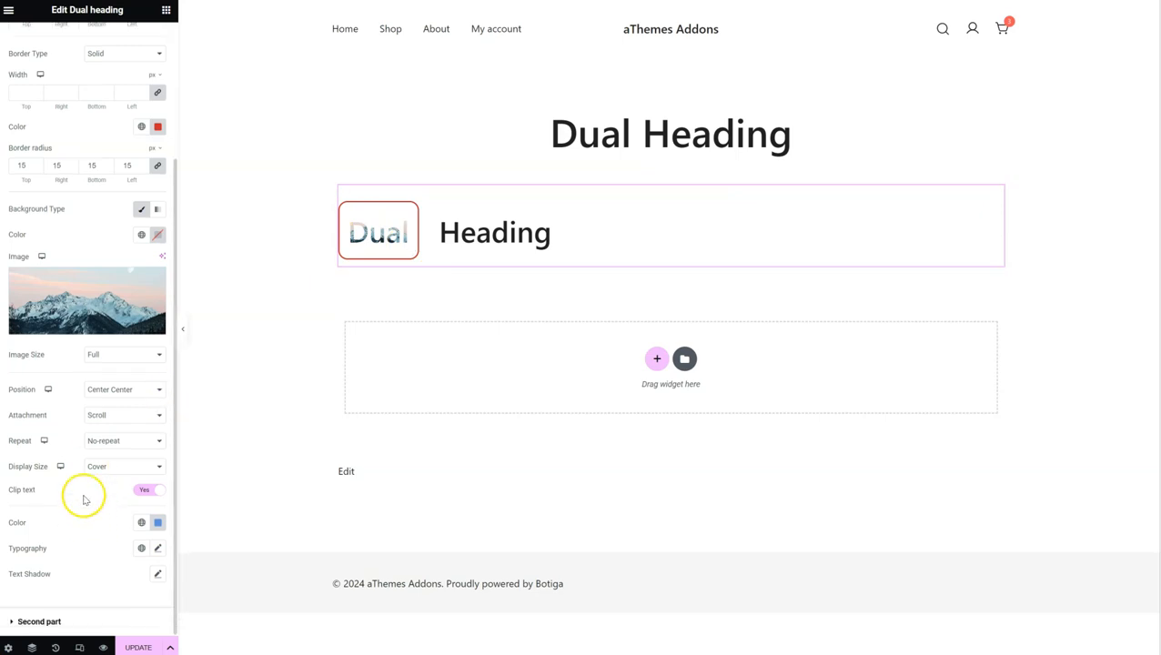
Step: Set the first part's font family to Abril Fatface in its typography settings
click(158, 549)
scroll(65, 479, down, 5)
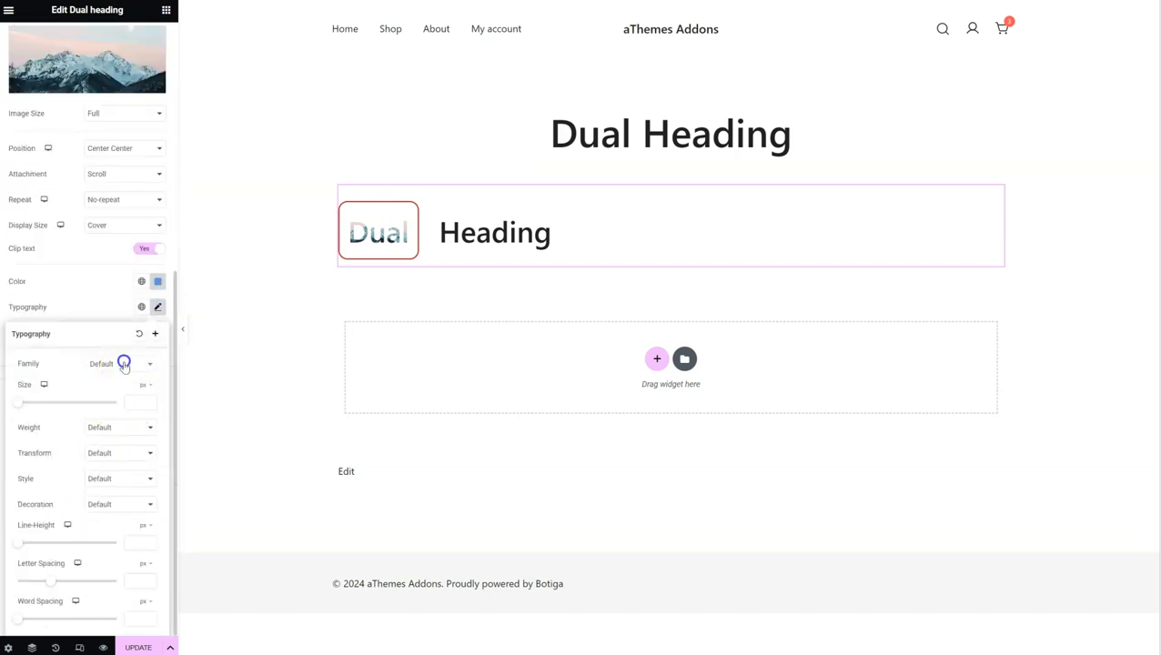
click(122, 363)
scroll(127, 424, down, 5)
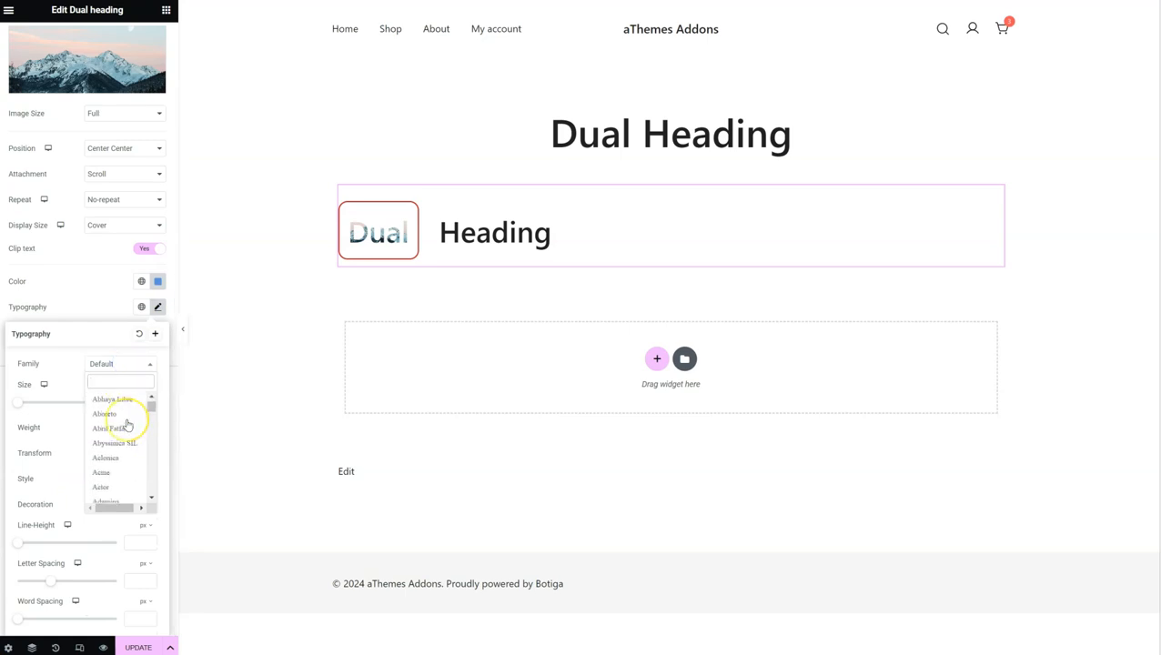
click(121, 428)
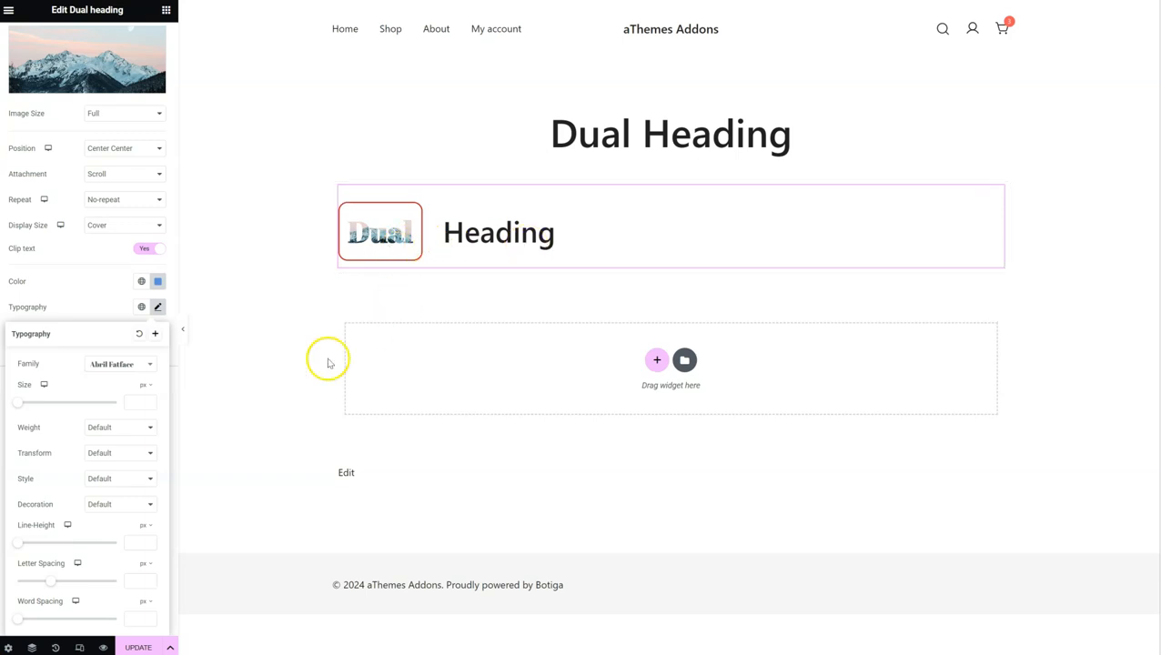
Step: Set the first part's border type back to Default
scroll(84, 282, up, 3)
scroll(81, 269, up, 4)
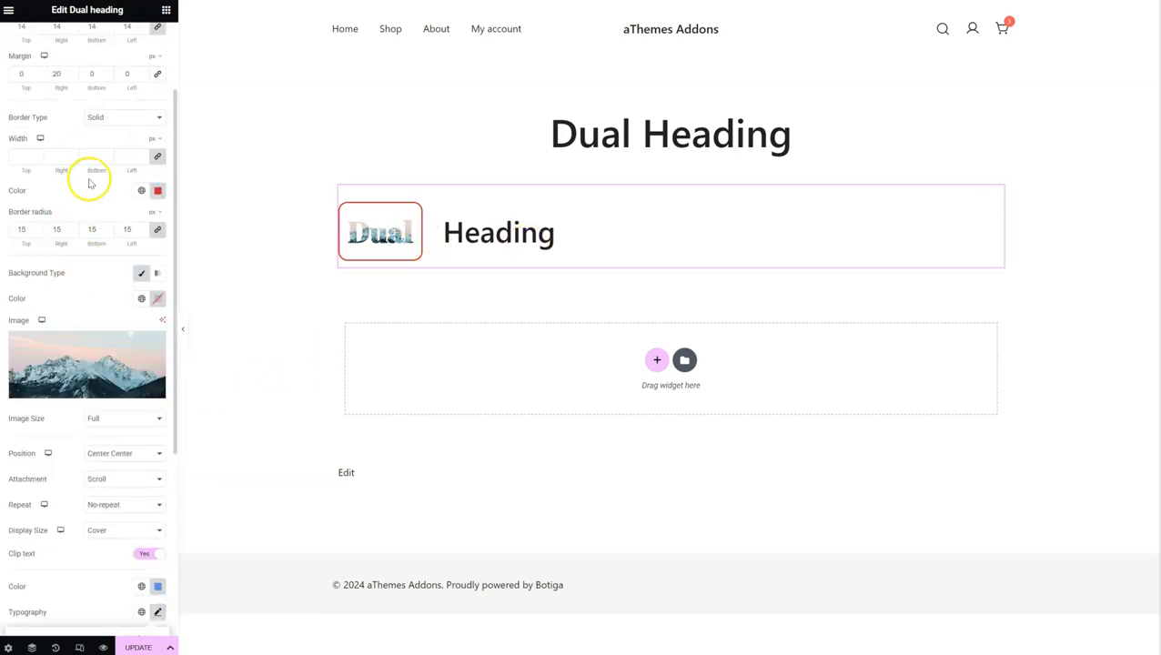
click(100, 232)
click(102, 243)
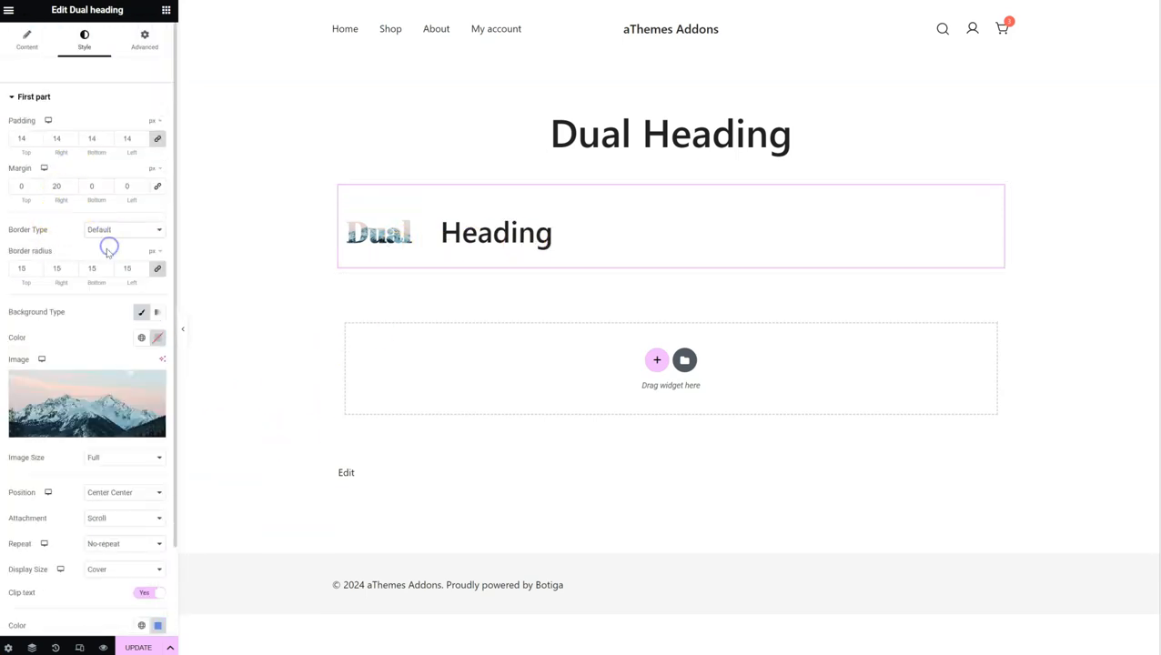
Step: Set the first part's right margin to 0 and its padding to 0 on all sides
double_click(55, 185)
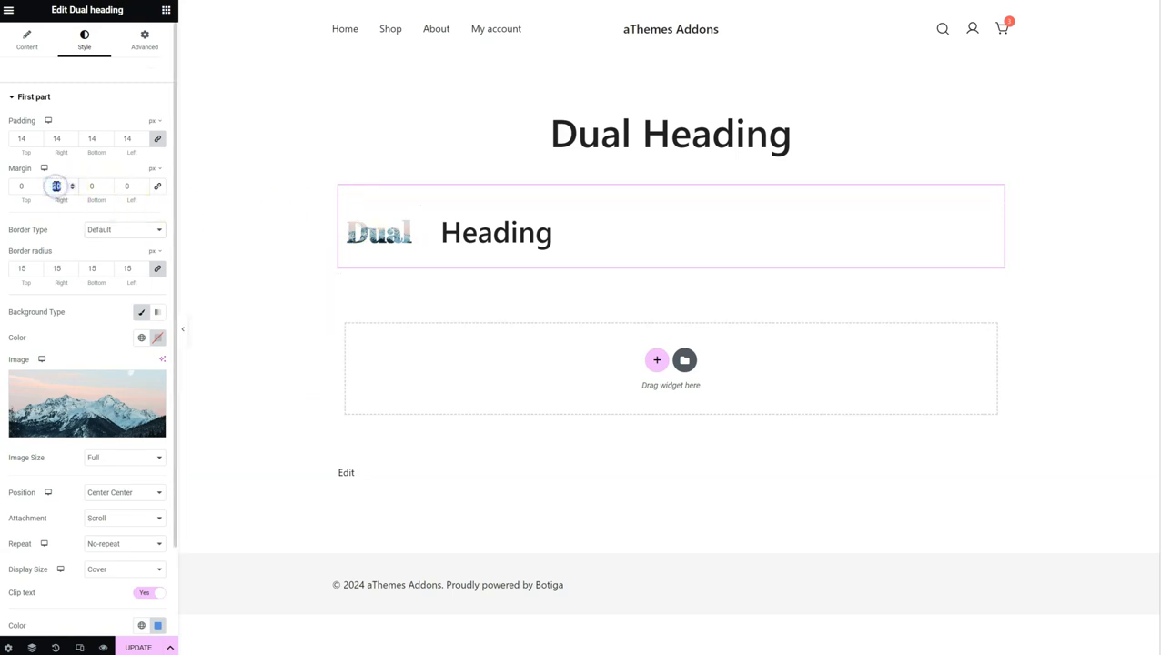
key(BackSpace)
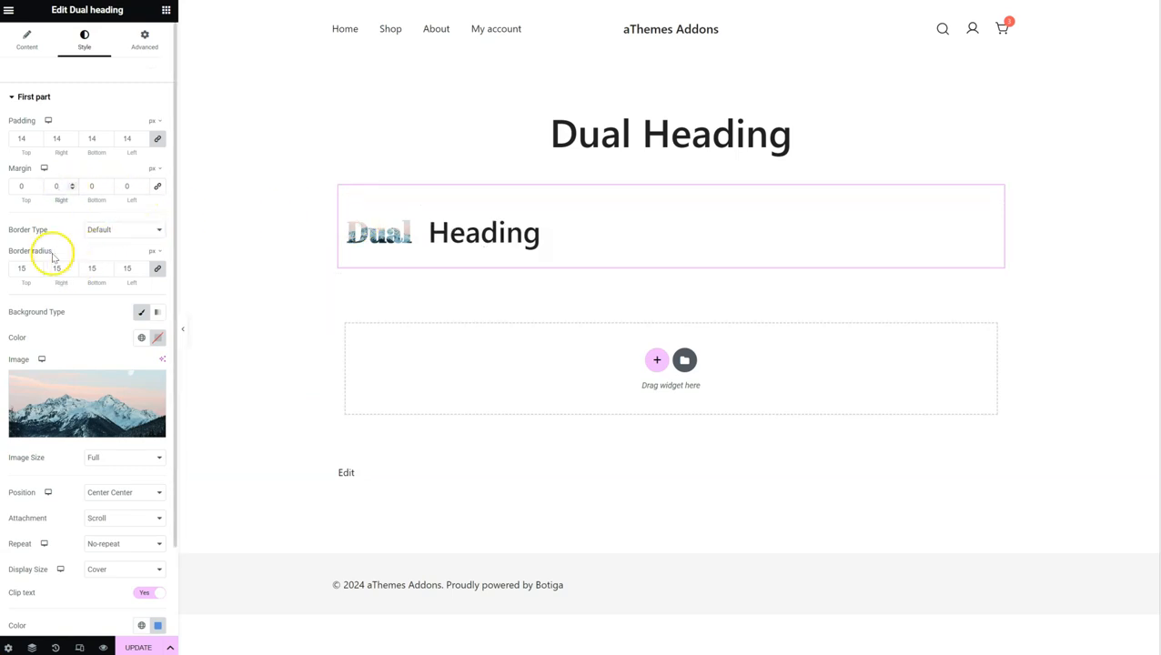
key(BackSpace)
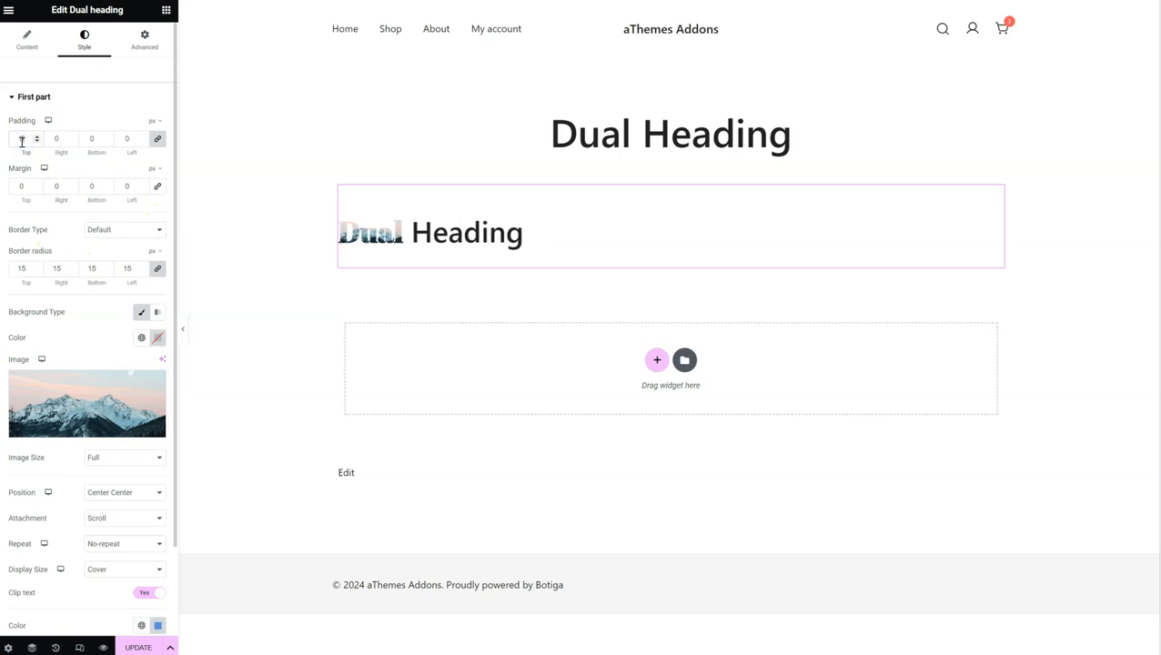
Step: Set the first part's desktop font size to 161 px in its typography settings
scroll(89, 360, down, 2)
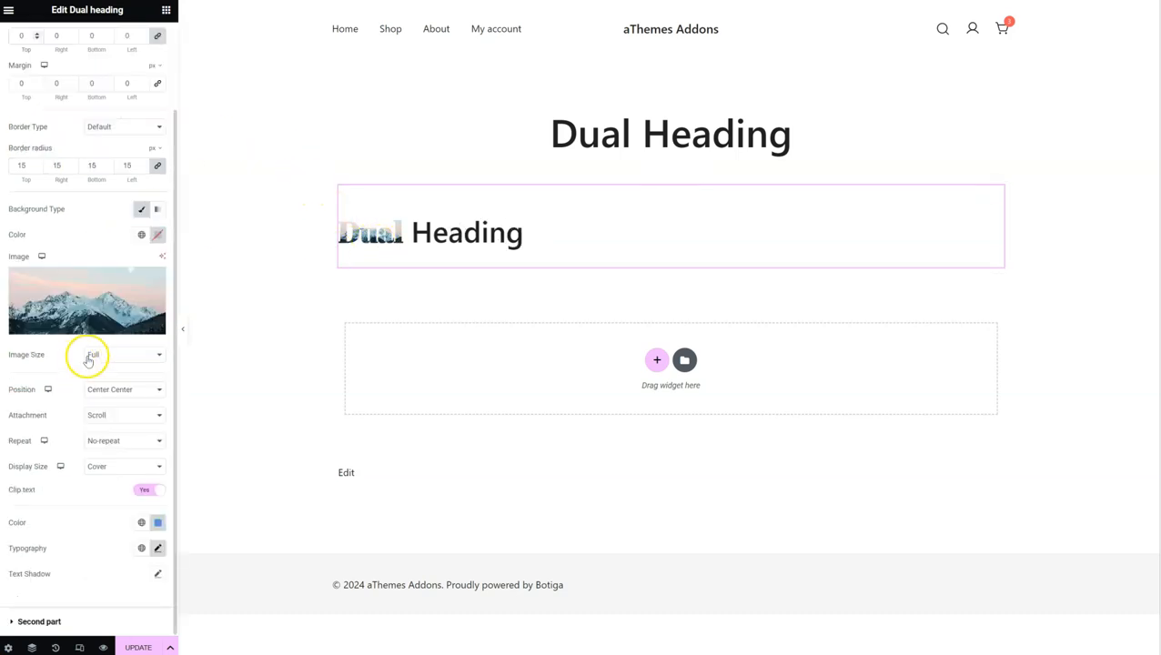
click(158, 550)
scroll(129, 492, down, 4)
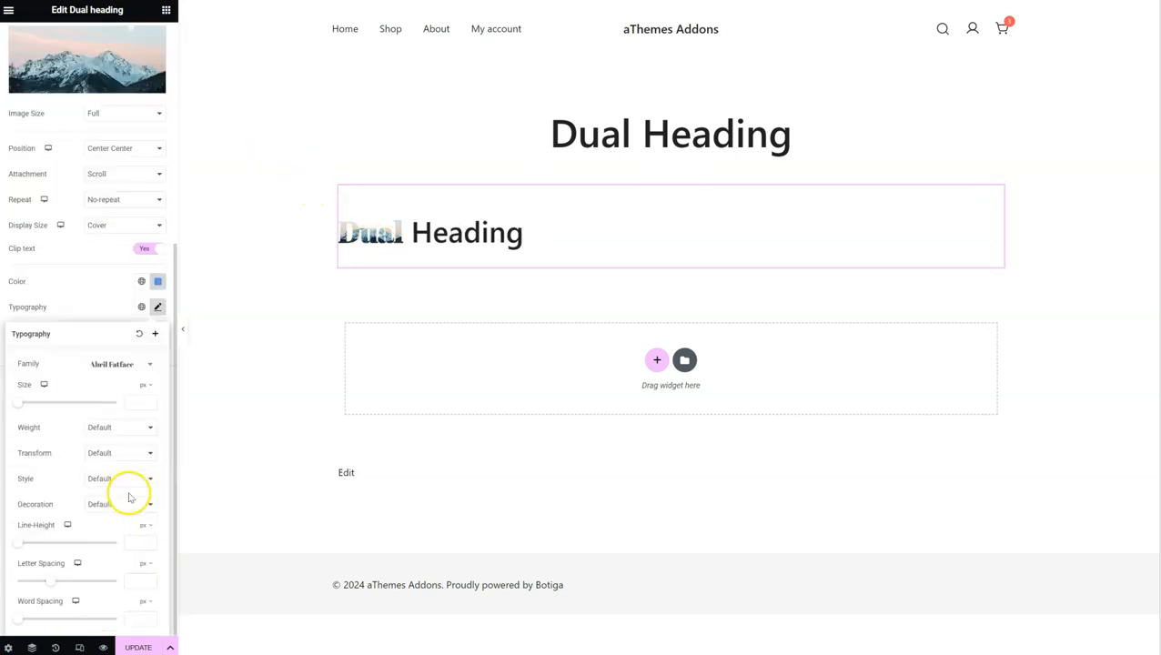
drag(19, 406, 94, 403)
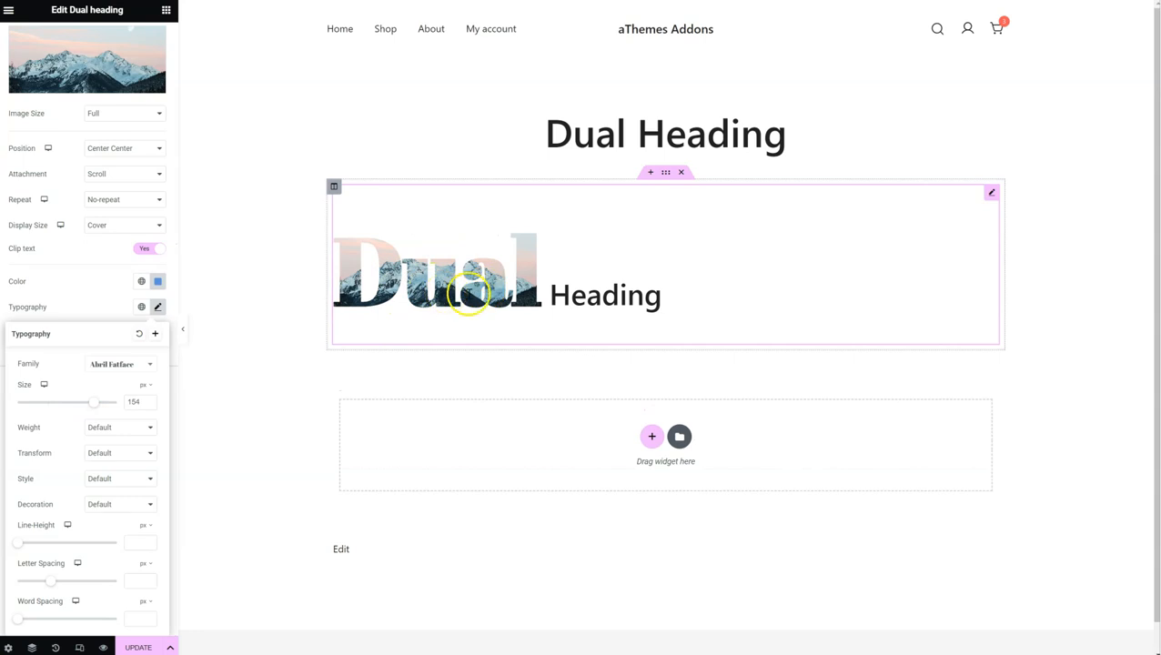
drag(94, 401, 101, 401)
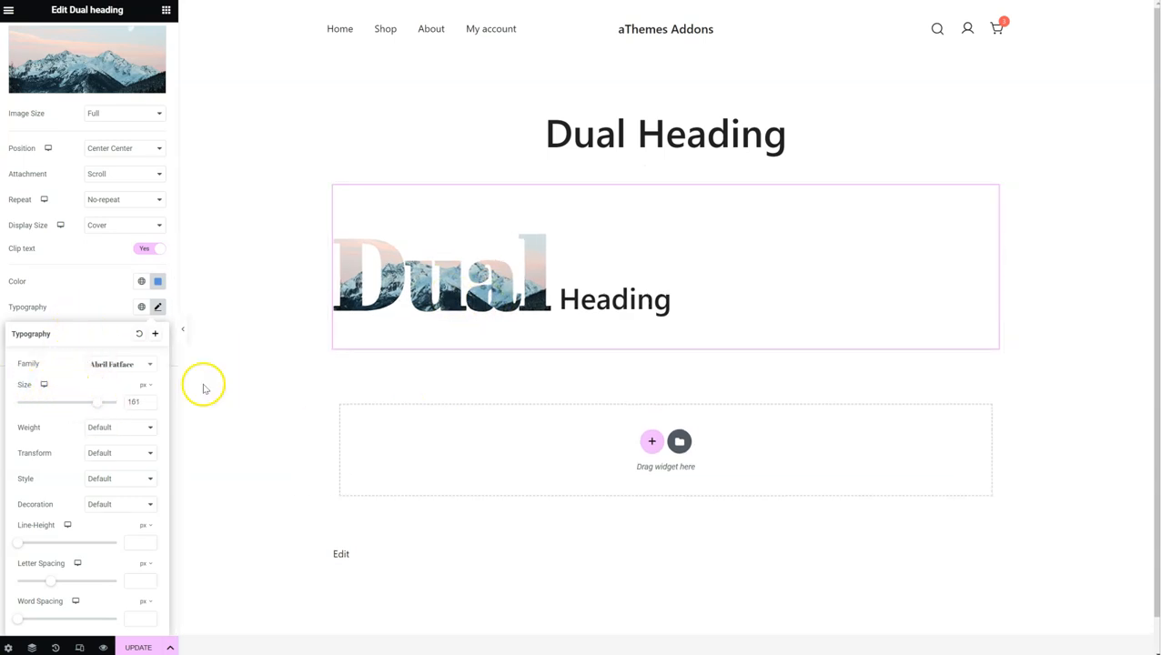
Step: Switch the first part's font size to the mobile view and set it to 68 px
click(45, 402)
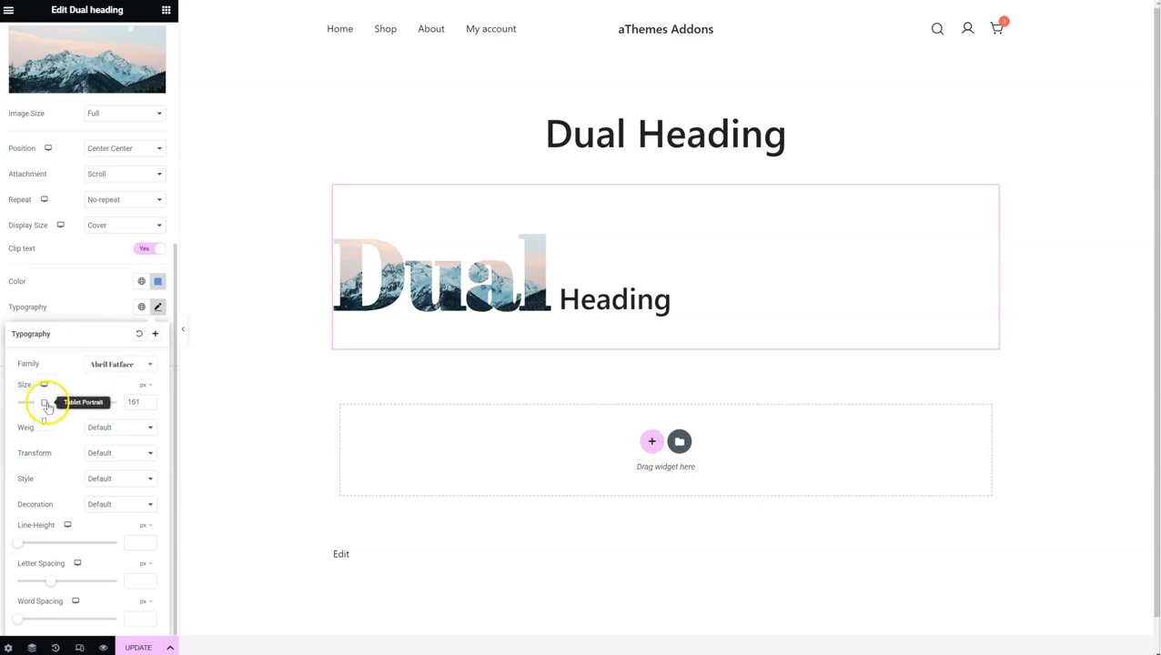
click(46, 421)
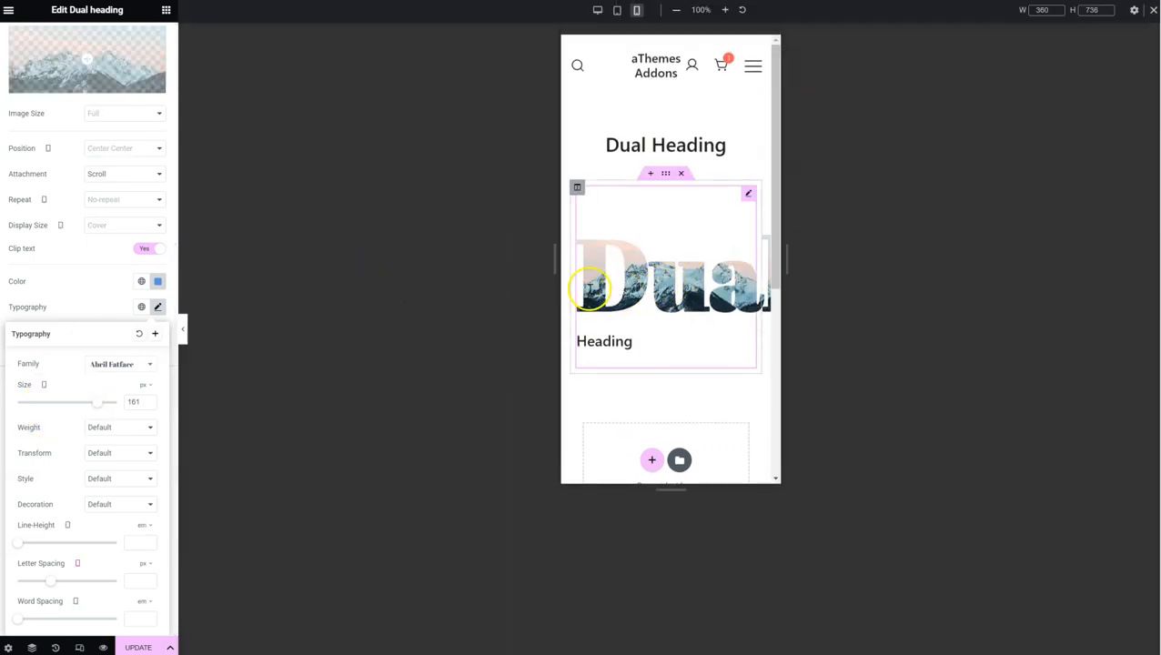
drag(98, 401, 54, 409)
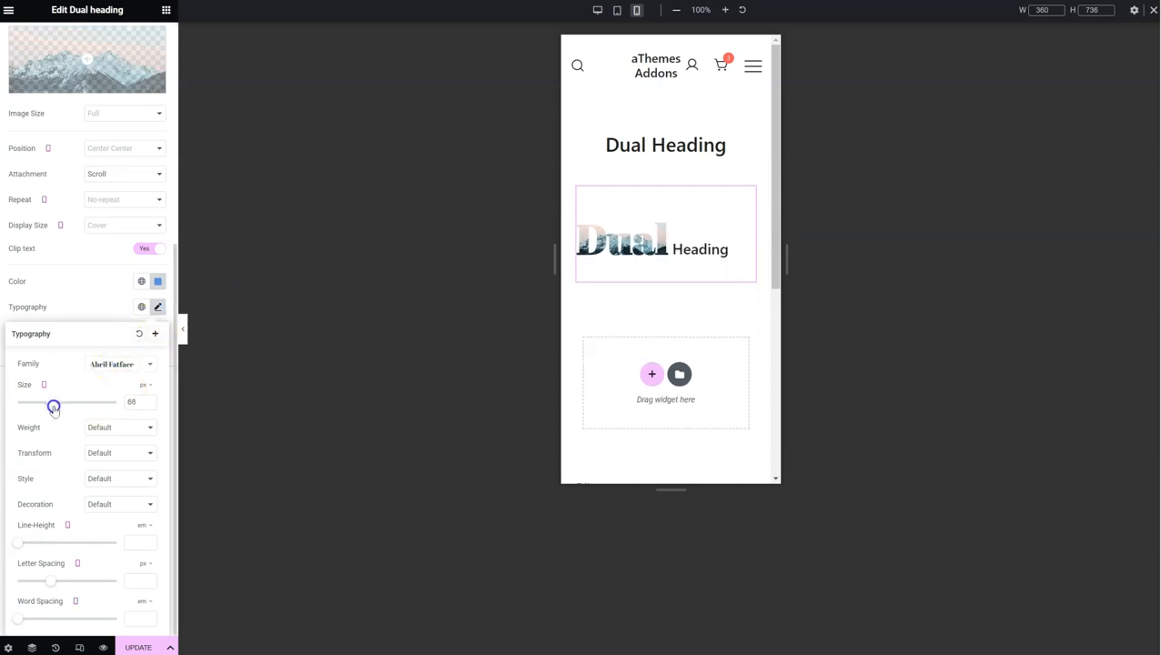
click(71, 314)
Step: Increase the mobile font size of the heading's second part in its typography settings
click(56, 379)
click(157, 423)
scroll(104, 372, down, 1)
drag(20, 402, 54, 403)
click(93, 323)
Step: Set the second part's text color to a red of about #C02222
click(158, 280)
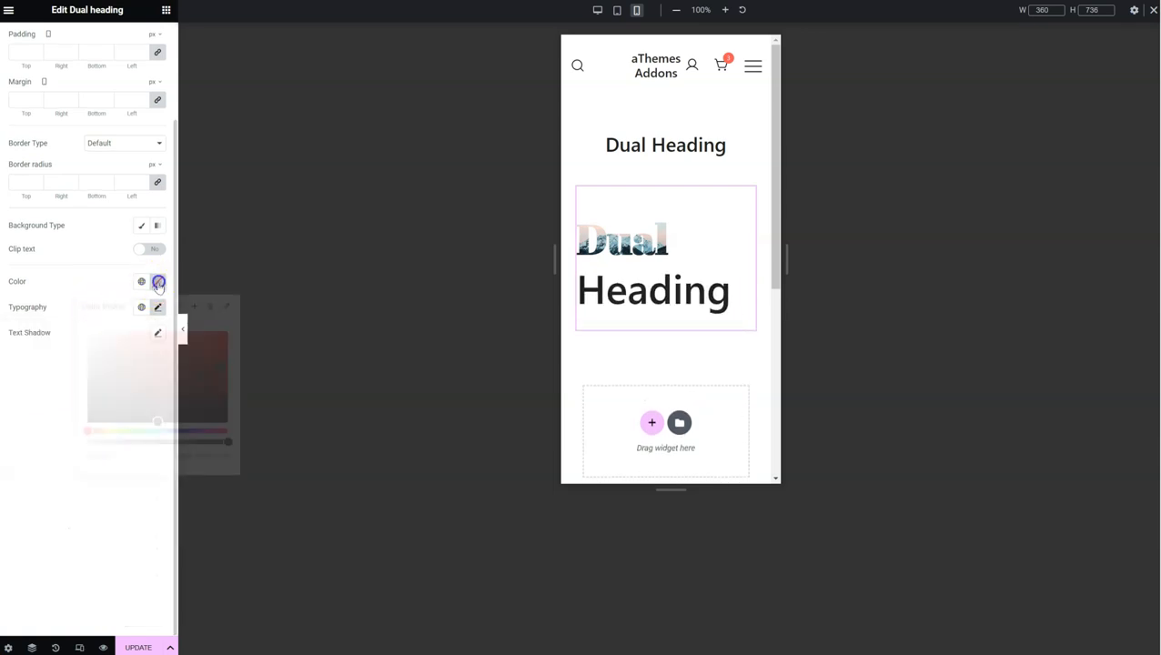
click(201, 333)
mouse_move(201, 448)
mouse_down()
mouse_move(181, 450)
mouse_move(201, 469)
mouse_up()
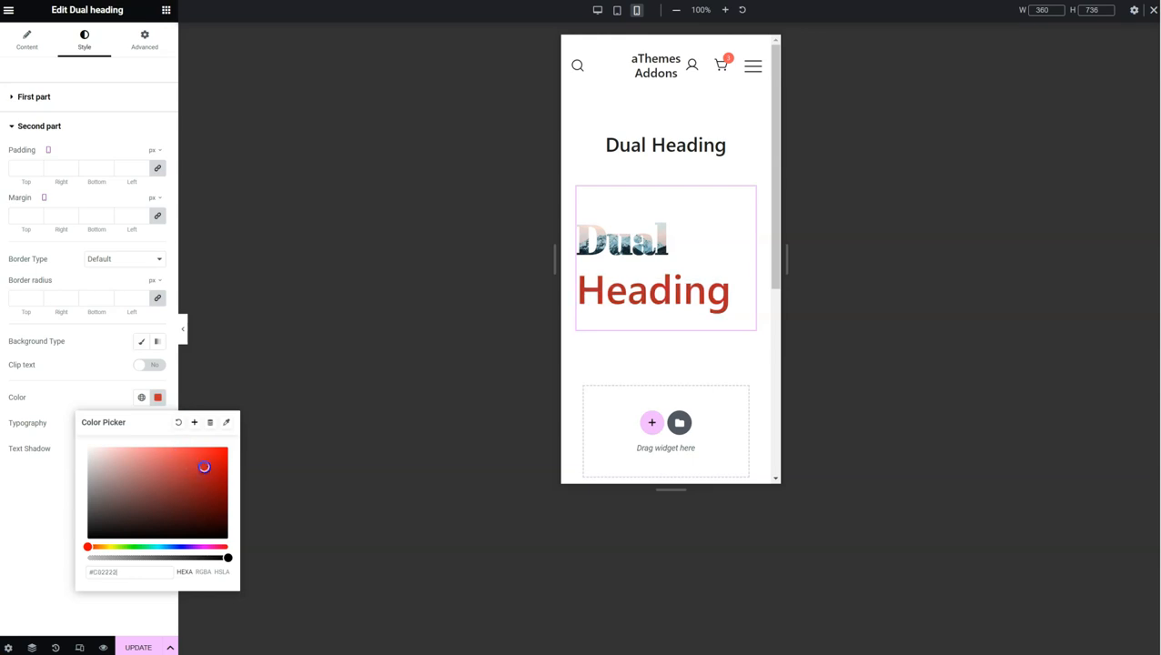
click(49, 401)
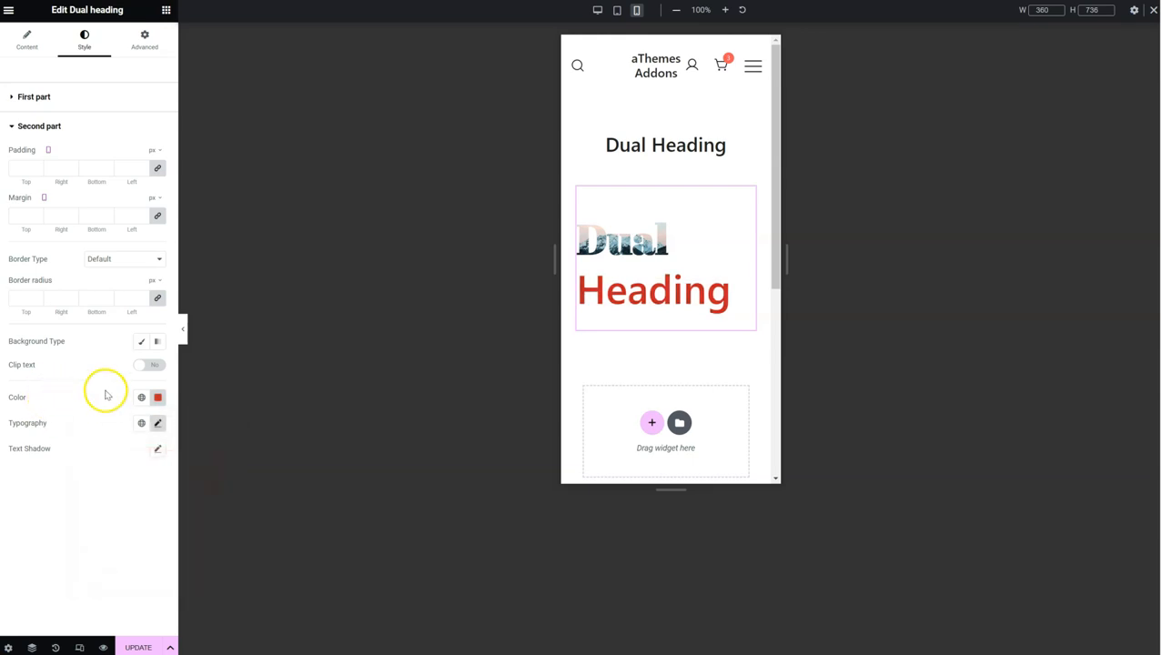